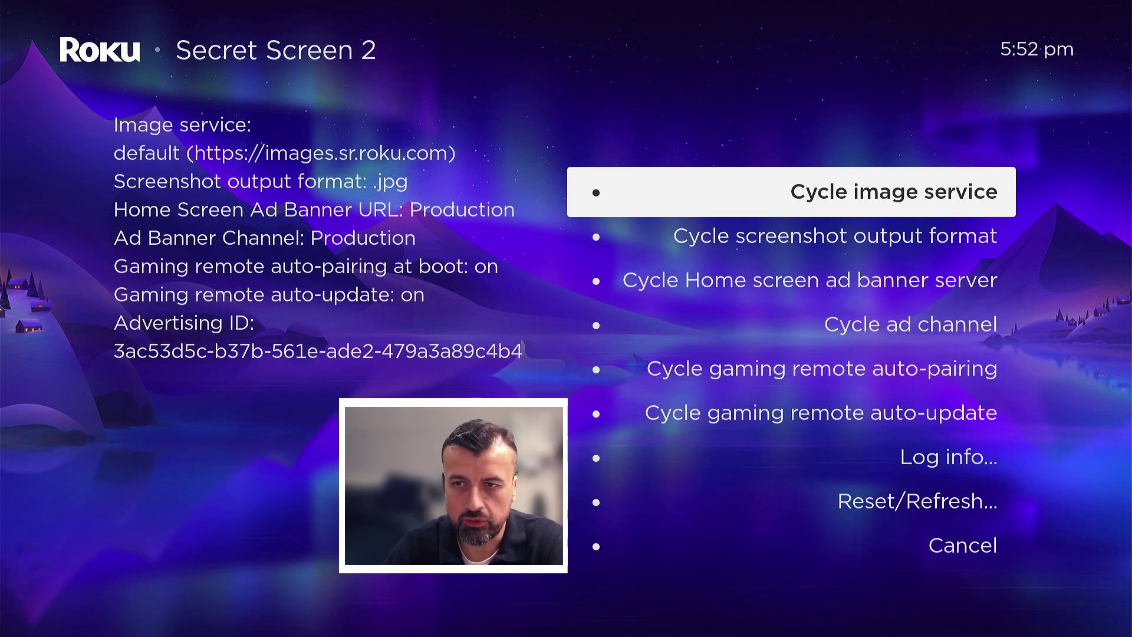
key(Return)
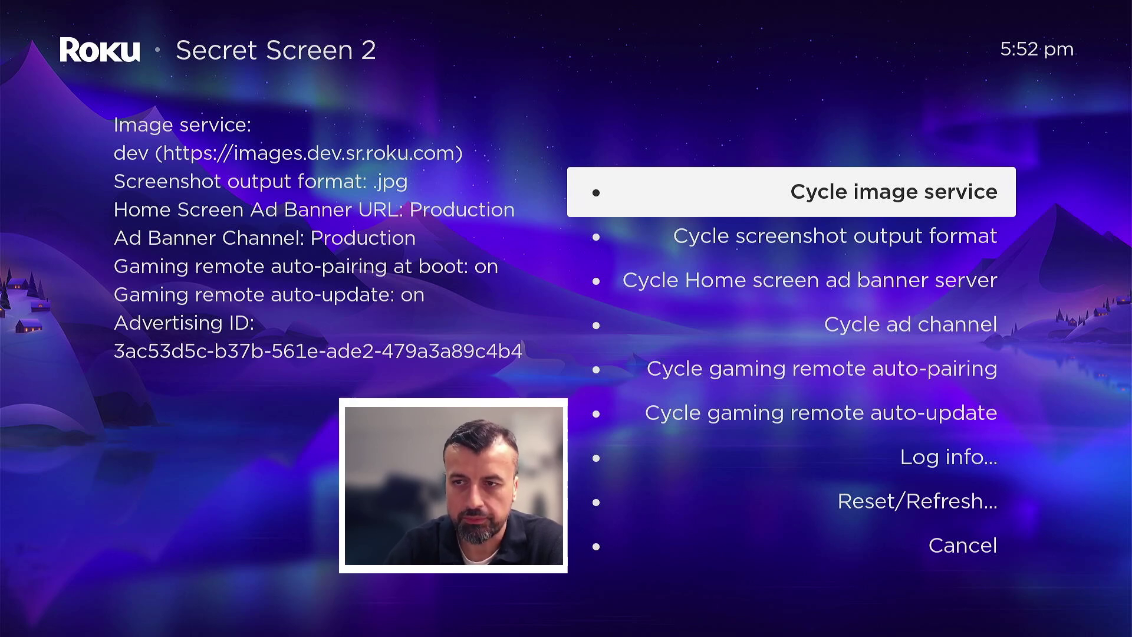
Cycle the image service through dev and qa until it returns to prod.
key(Return)
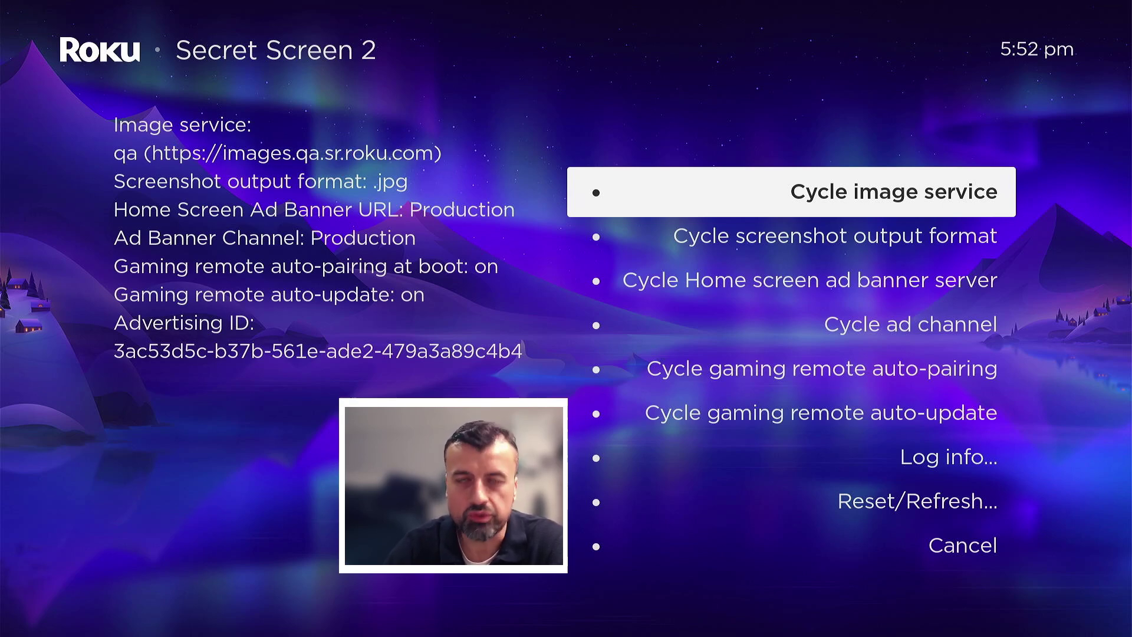
key(Return)
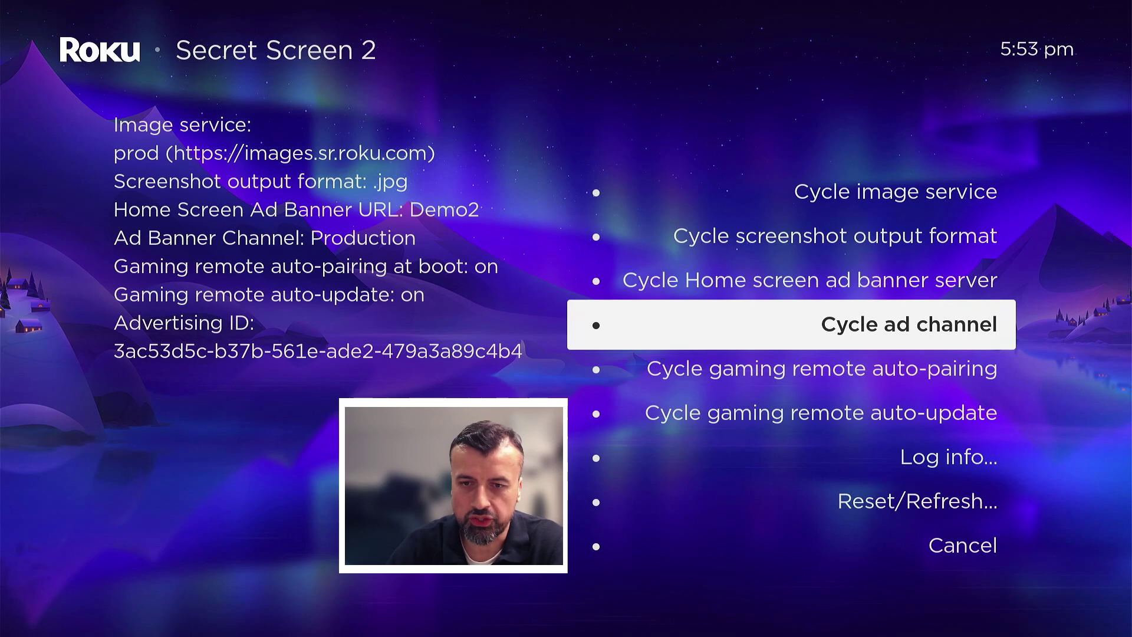
key(Down)
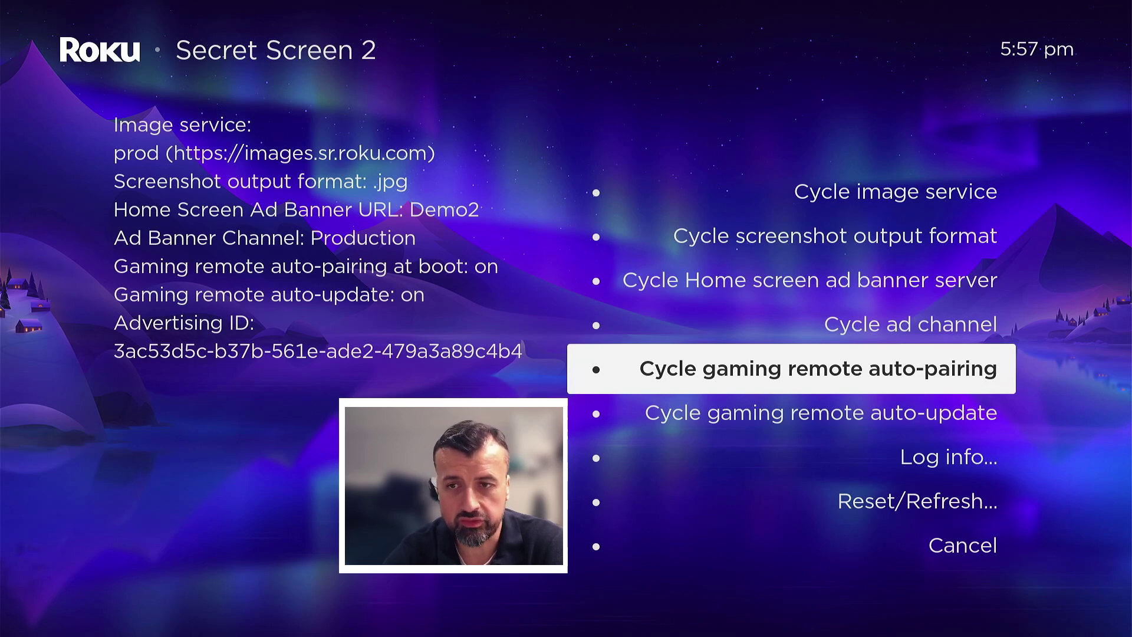
key(Return)
key(Return)
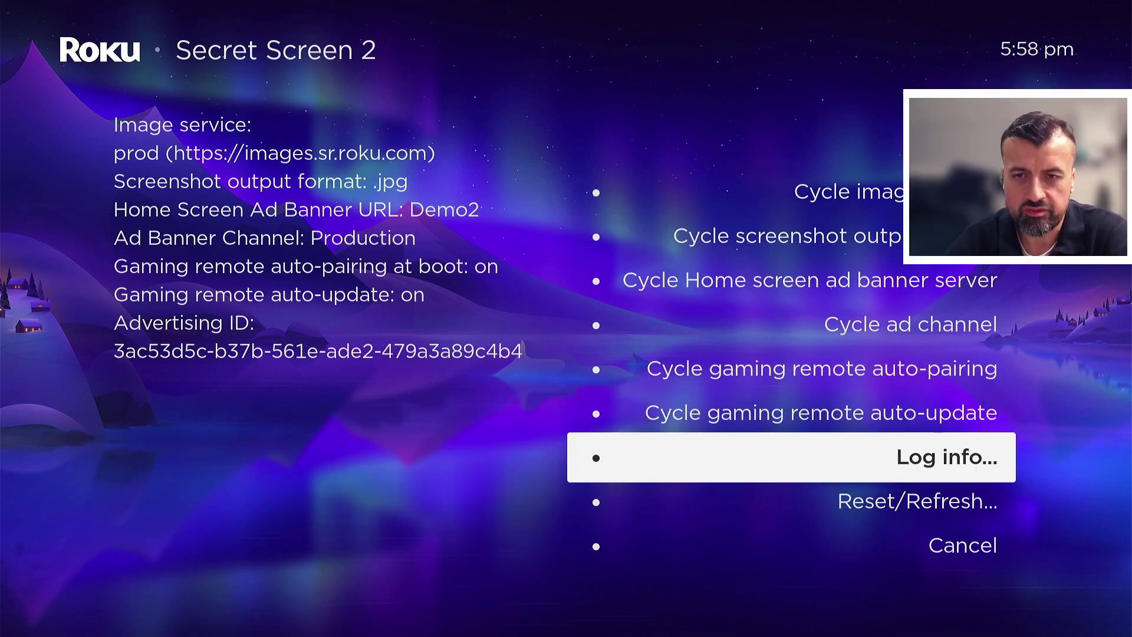
key(Down)
key(Return)
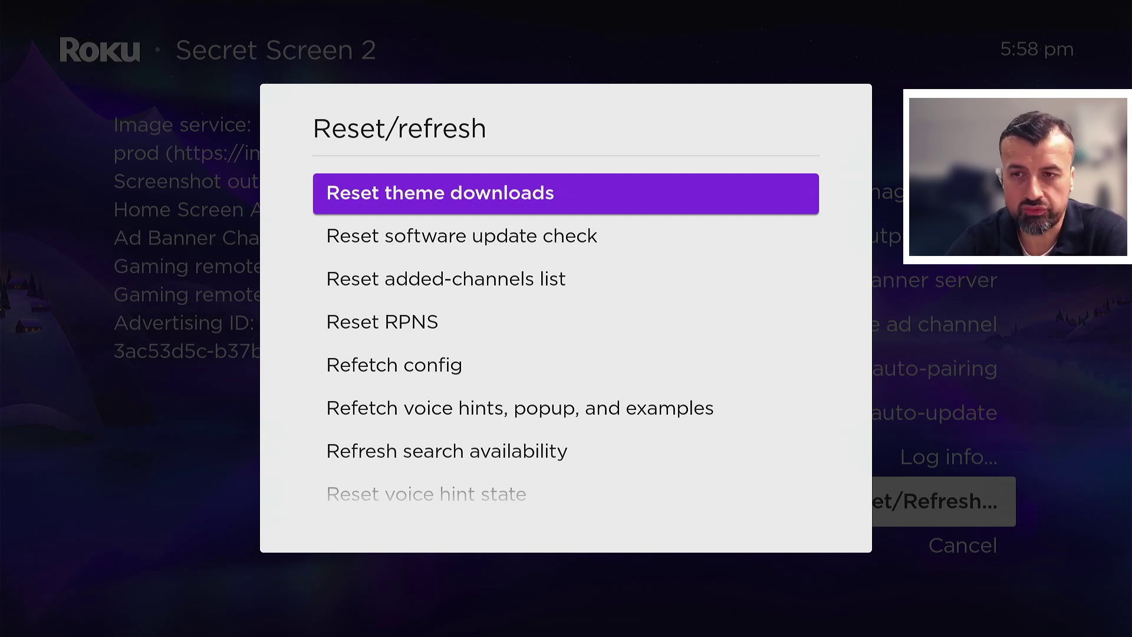
key(Down)
key(Down)
key(Down)
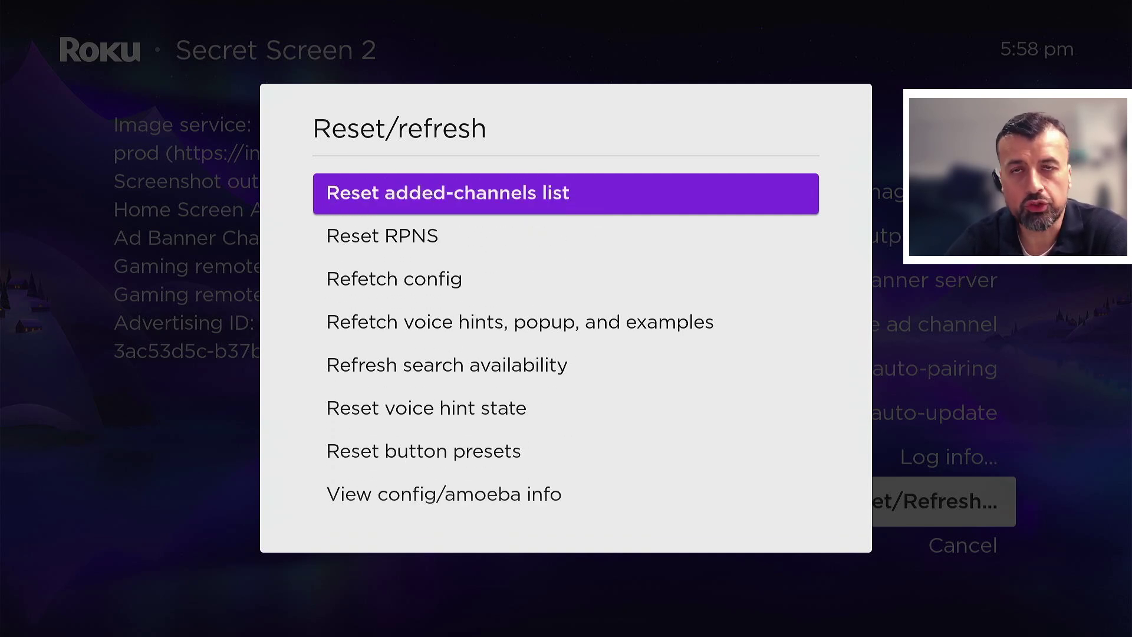
key(Up)
key(Up)
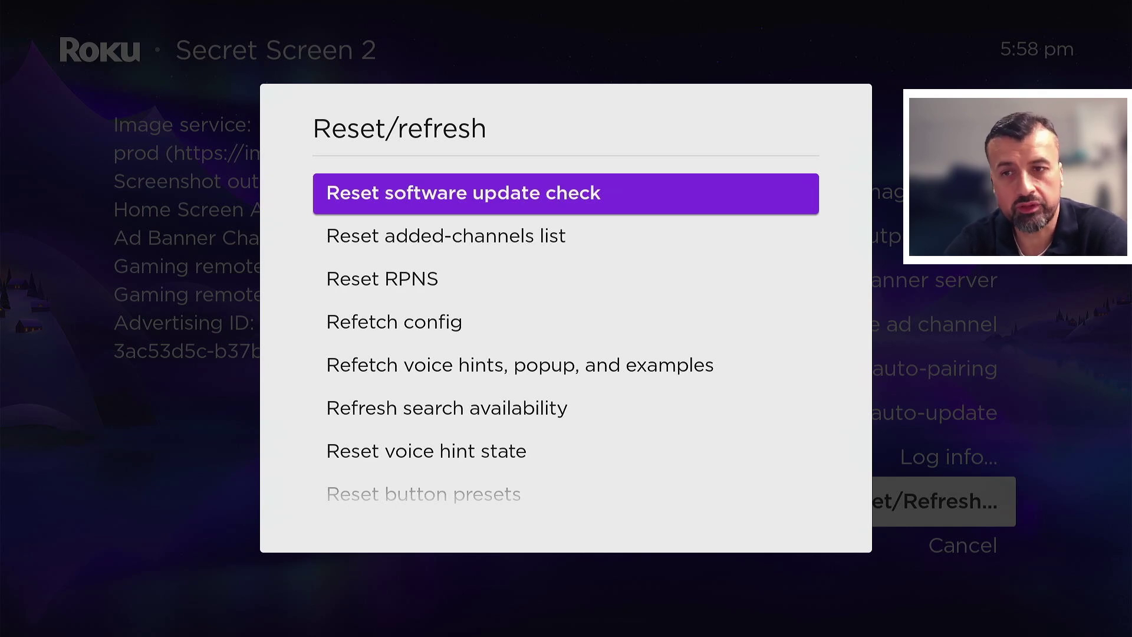
key(Down)
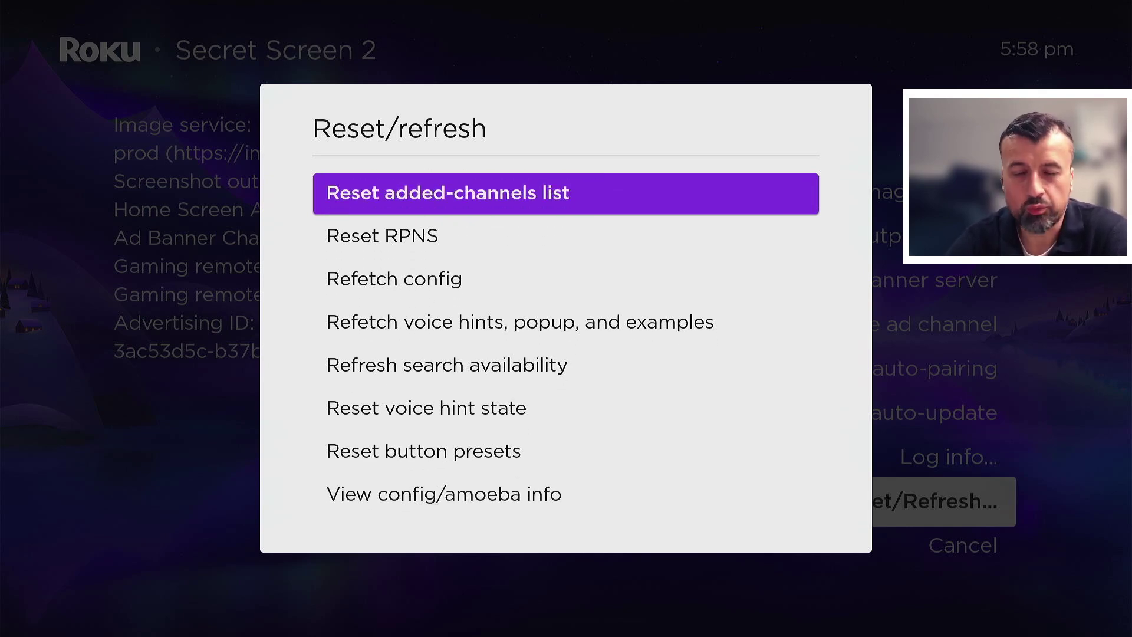
key(Down)
key(Down)
key(Down)
key(Down)
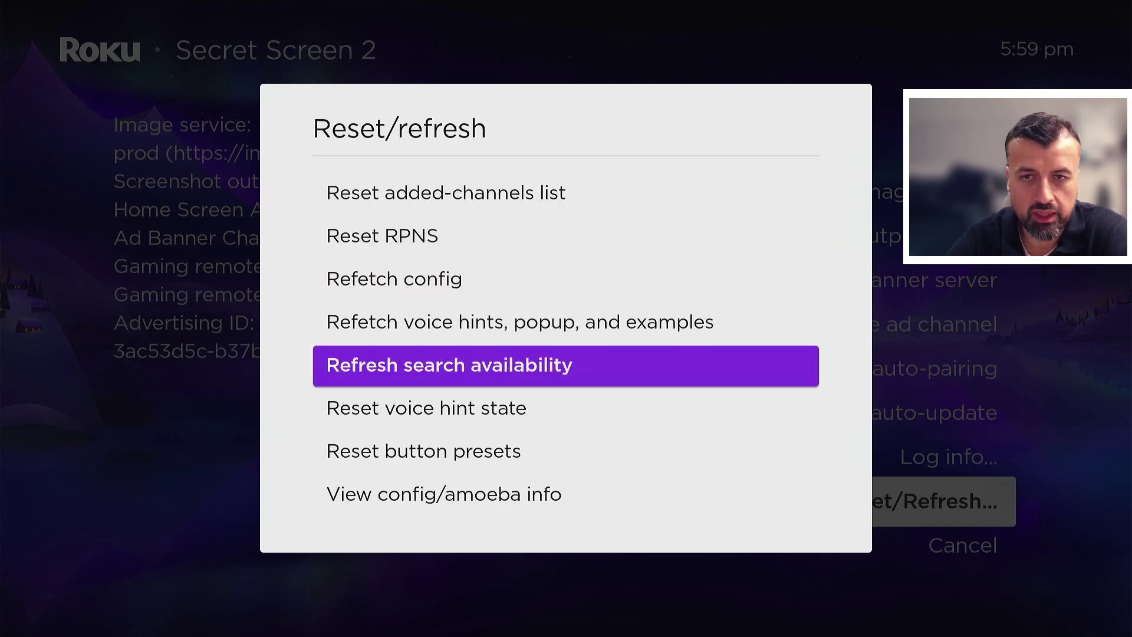
key(Down)
key(Down)
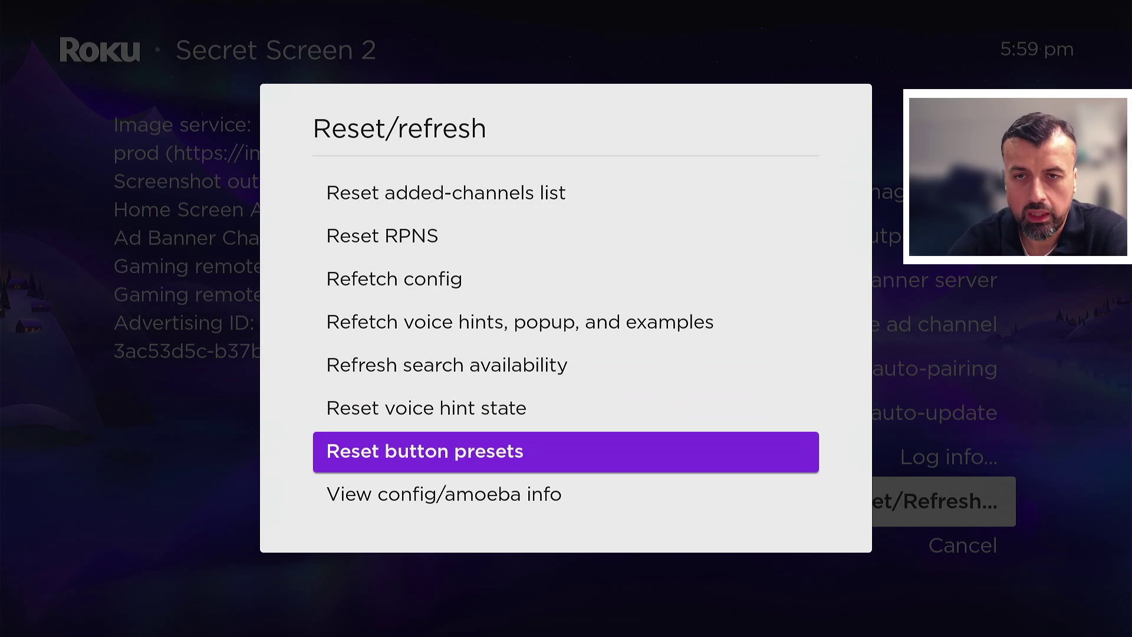
key(Down)
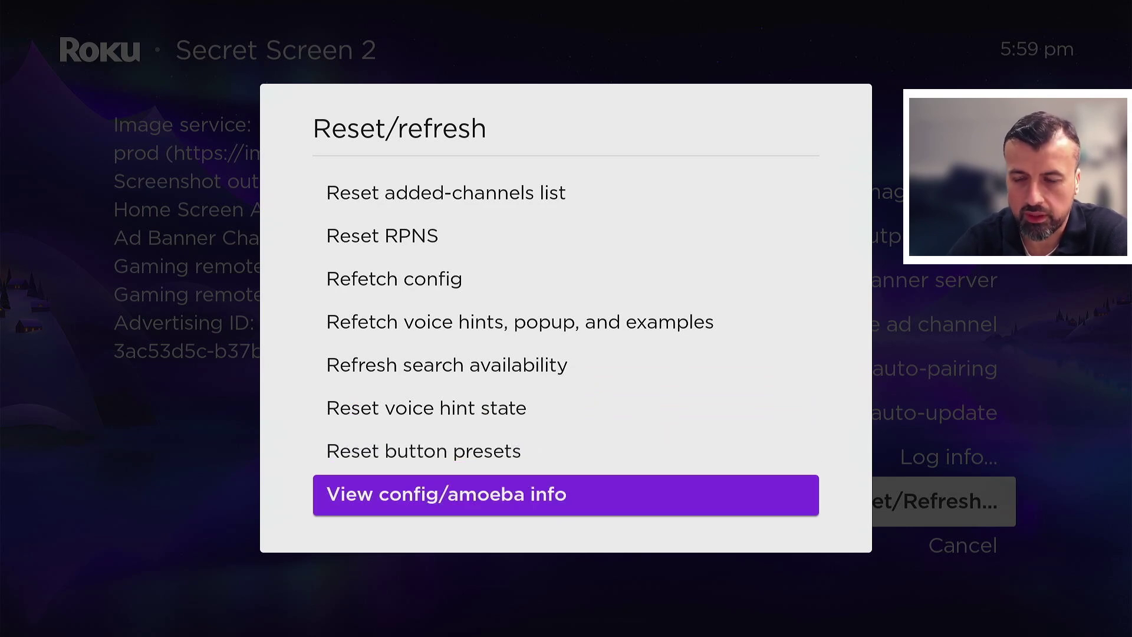
key(Up)
key(Up)
key(Up)
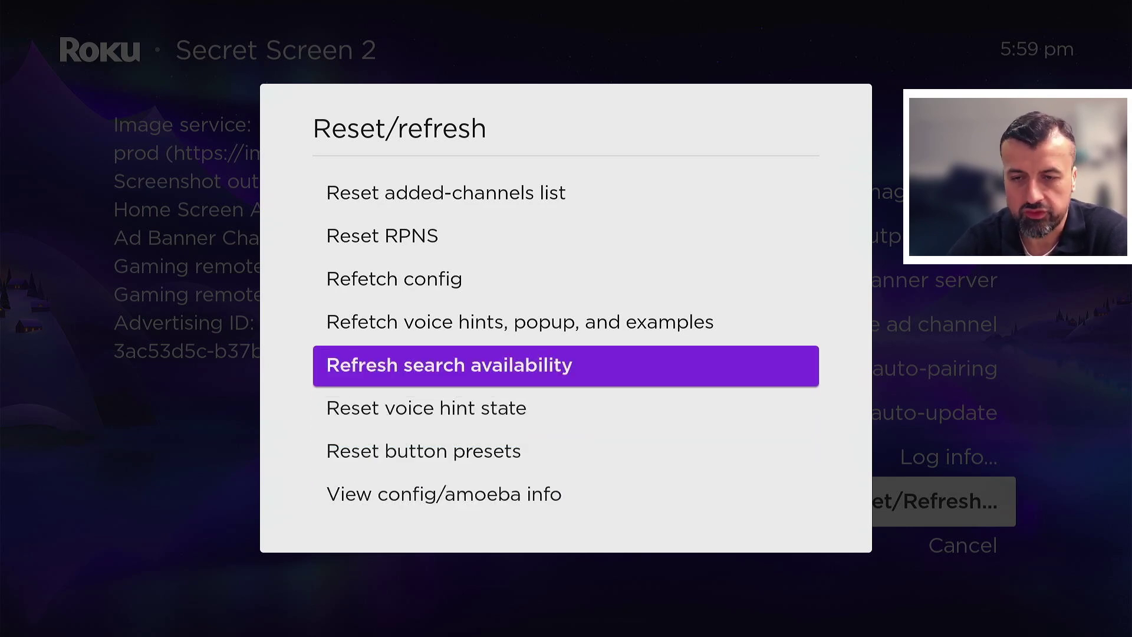
key(Return)
key(Down)
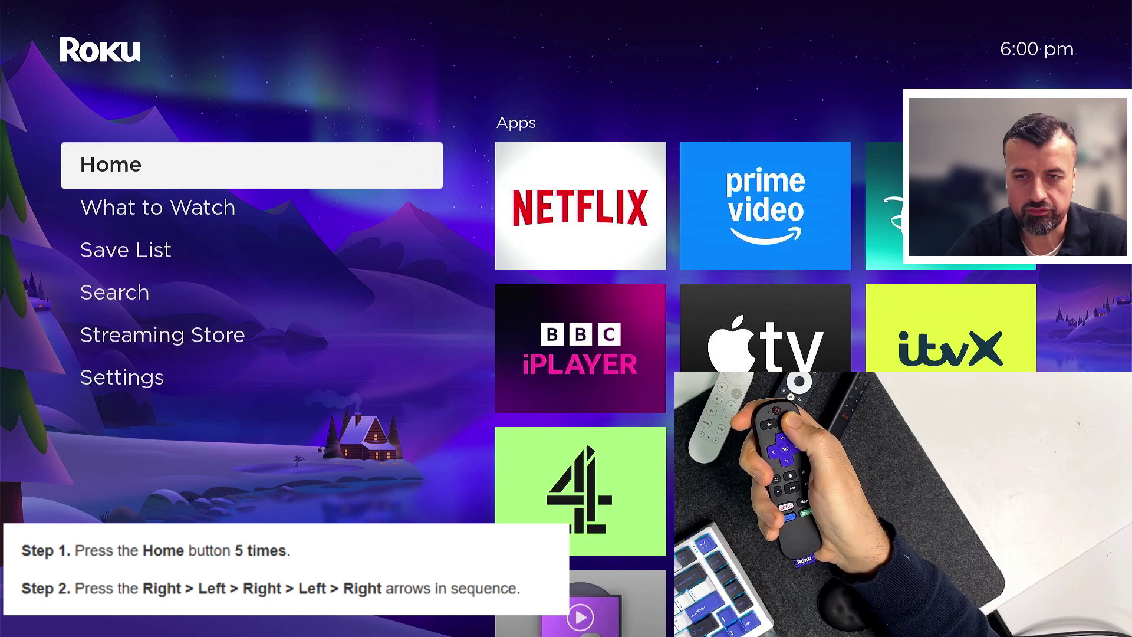
Enter the Home ×5, Right-Left-Right-Left-Right secret code to reach the Network About page.
key(Home)
key(Home)
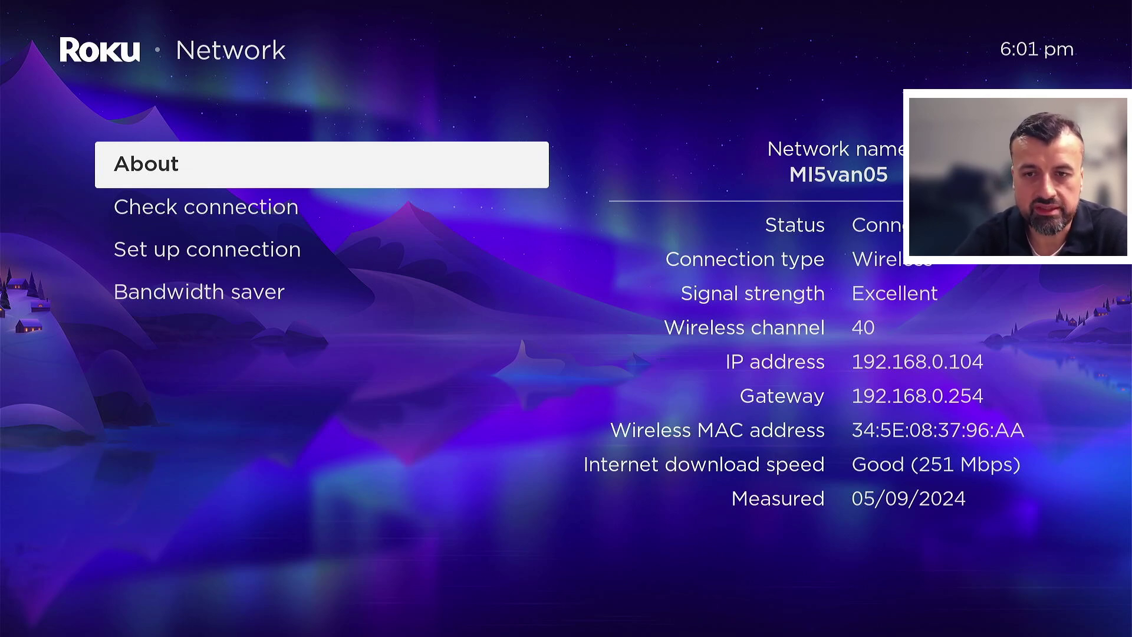
Run Check connection so the download speed refreshes to Good (145 Mbps).
key(Down)
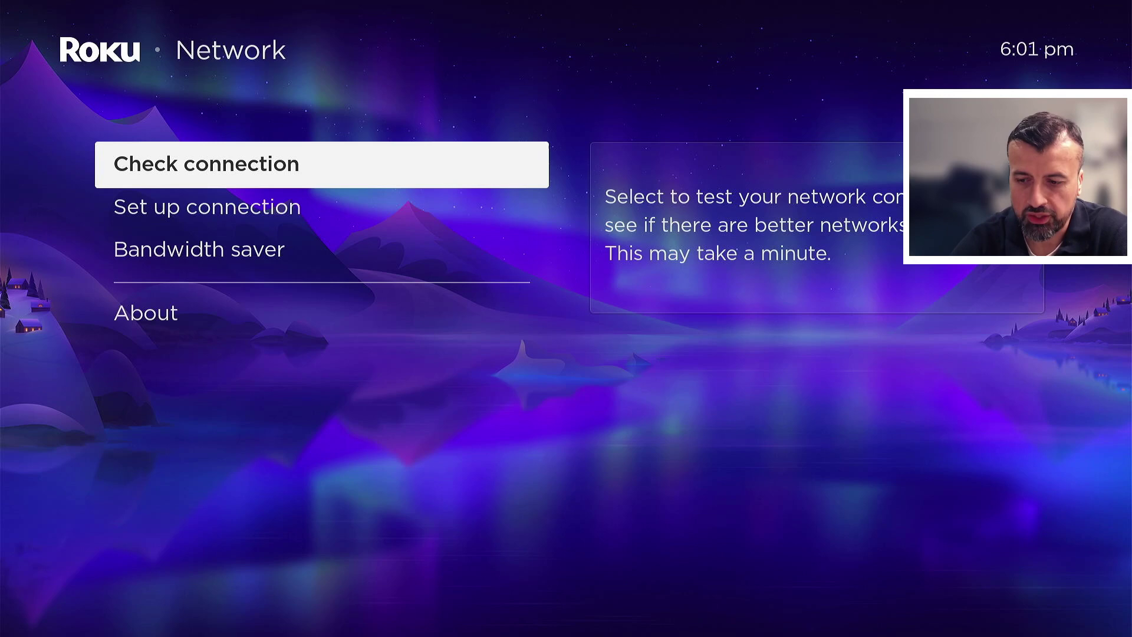
key(Return)
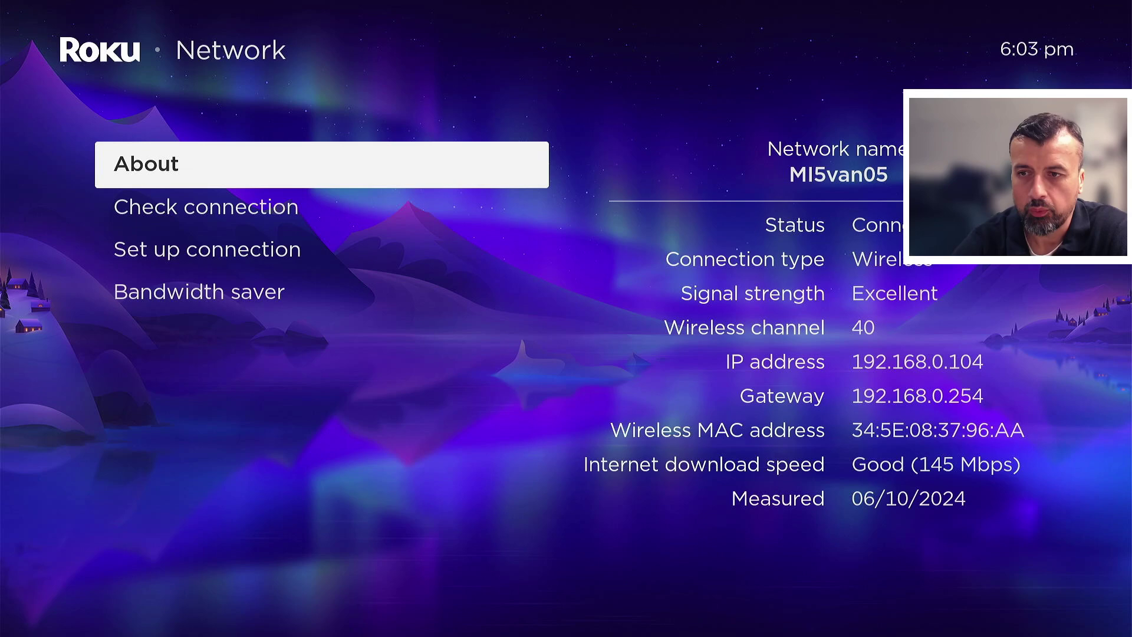
Look over Set up connection and Bandwidth saver (On), then return to the Home screen.
key(Down)
key(Down)
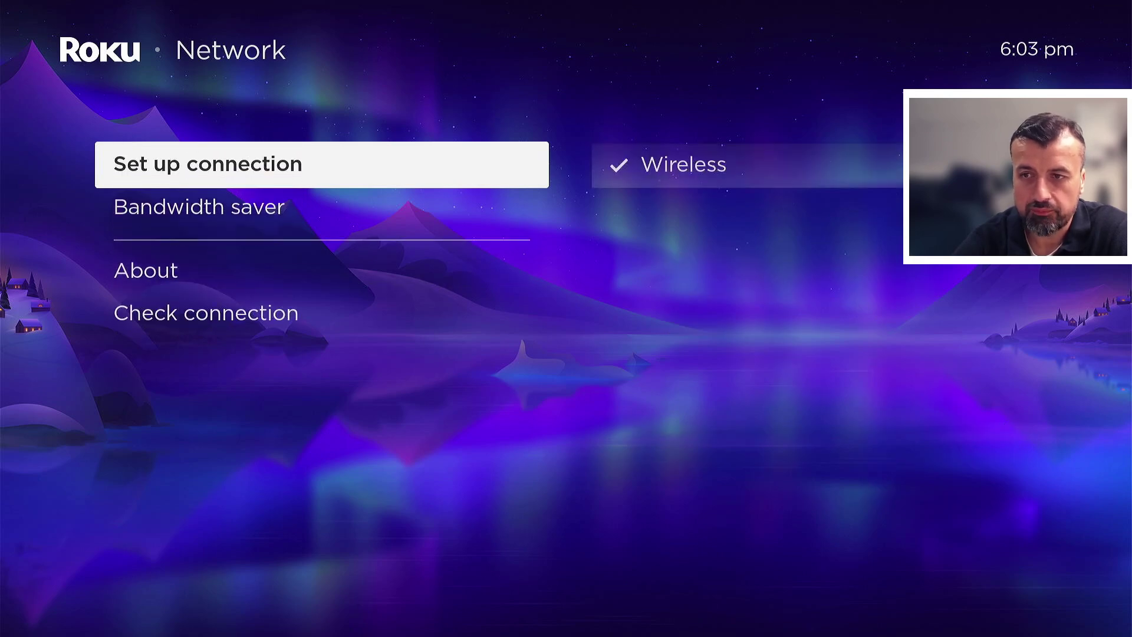
key(Down)
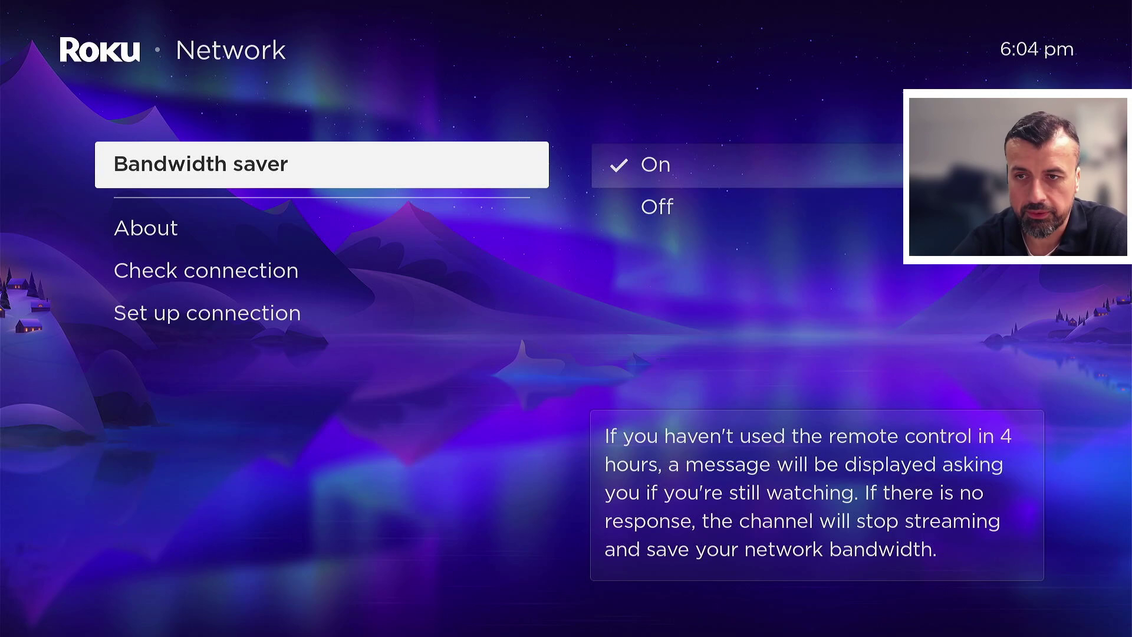
key(Right)
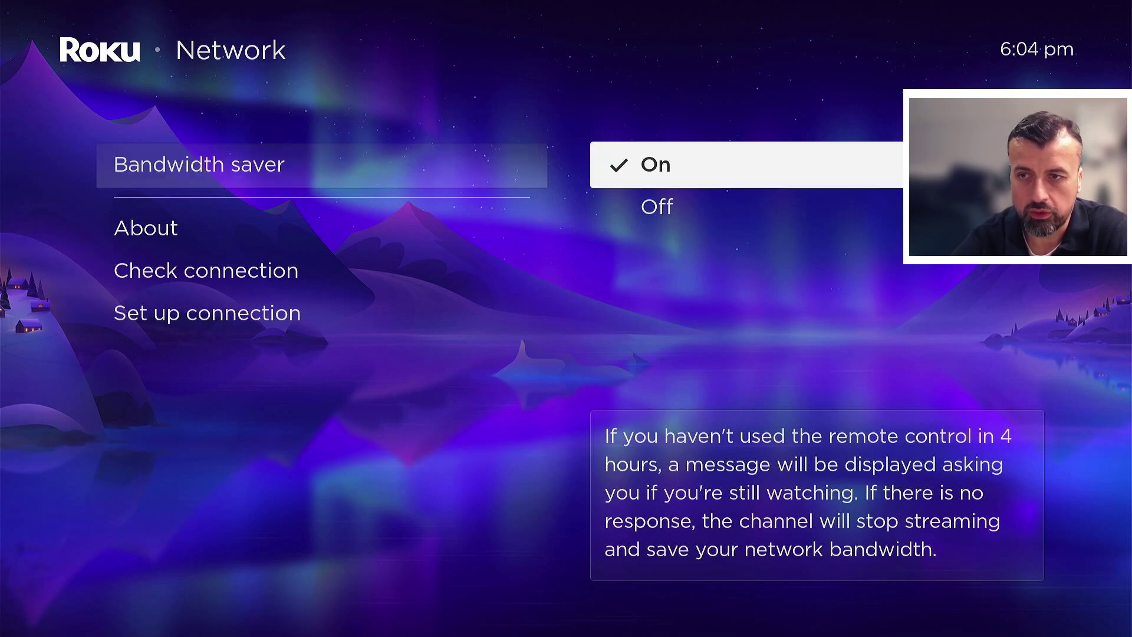
key(Home)
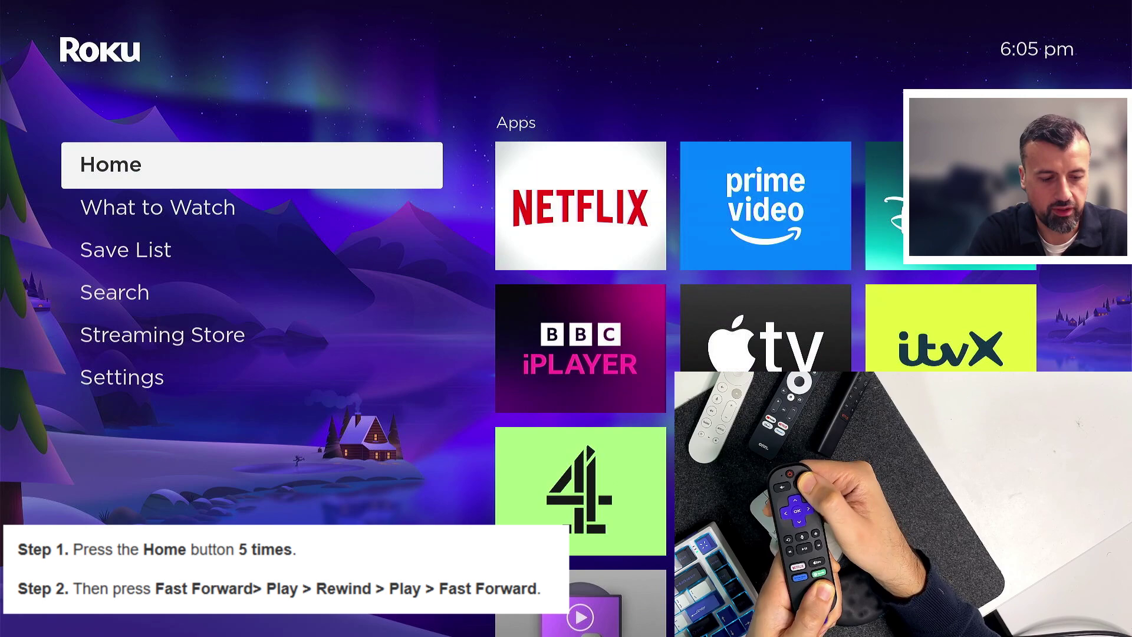
Enter the Home ×5, Fast Forward, Play, Rewind, Play, Fast Forward code for the Platform Secret Screen.
key(Home)
key(Home)
key(Home)
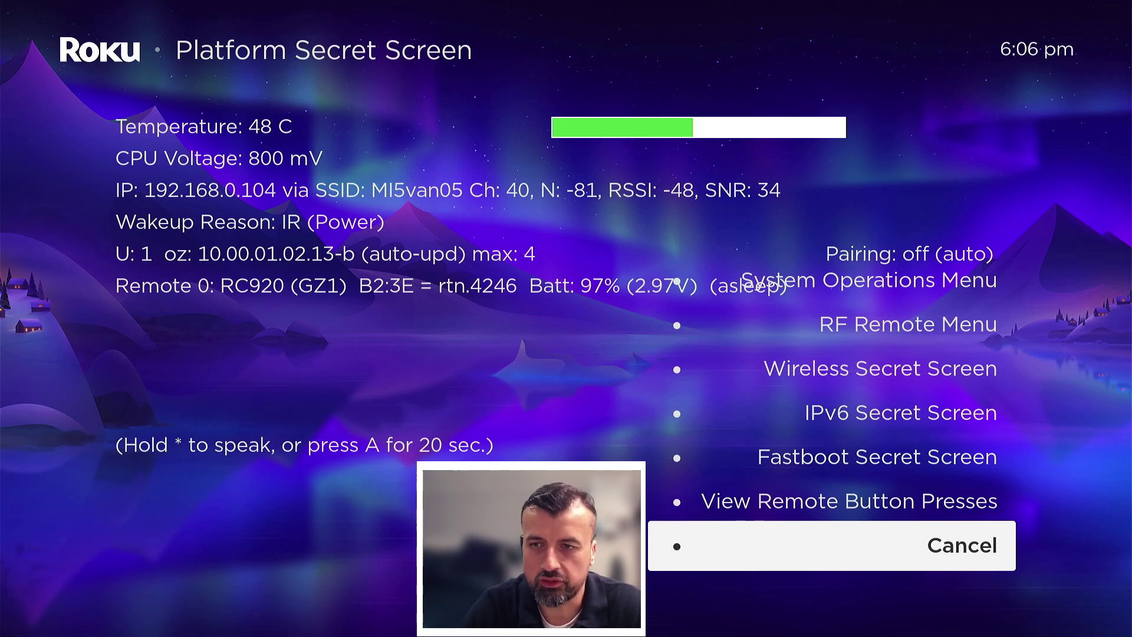
Open the remote button press counter and log Up, Down, Left, Right, Up, Search, Play, Info.
key(Up)
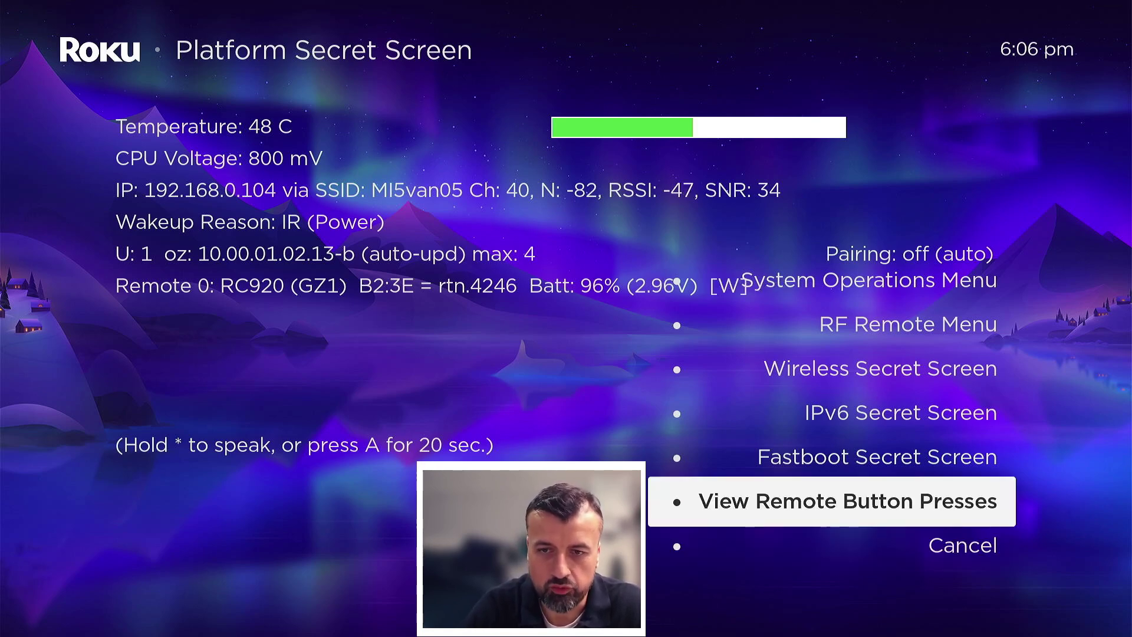
key(Return)
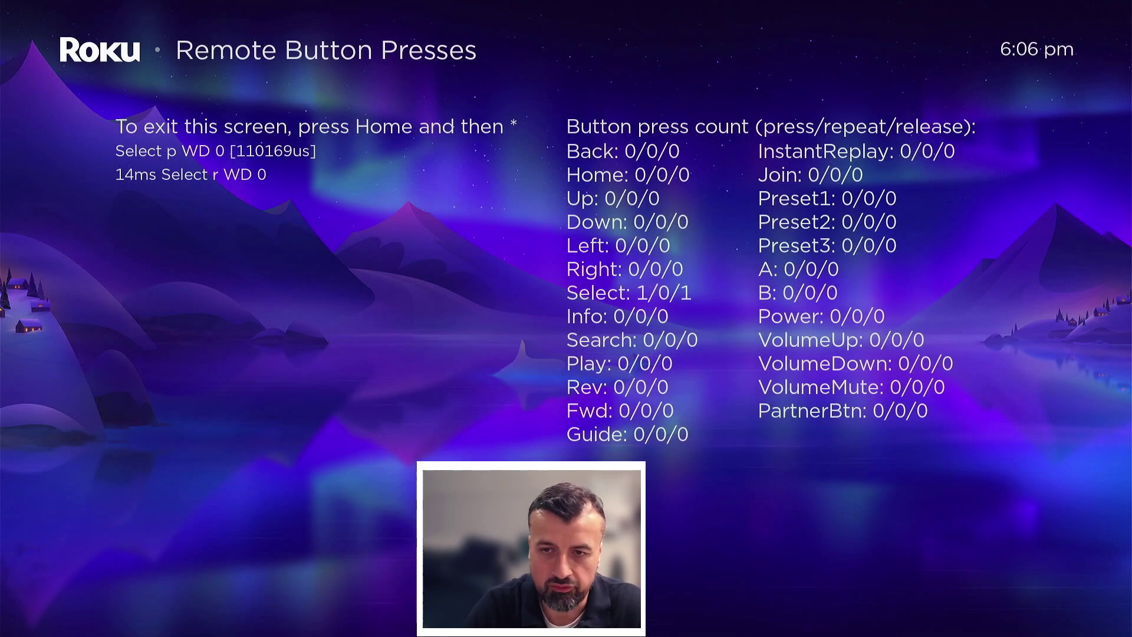
key(Up)
key(Down)
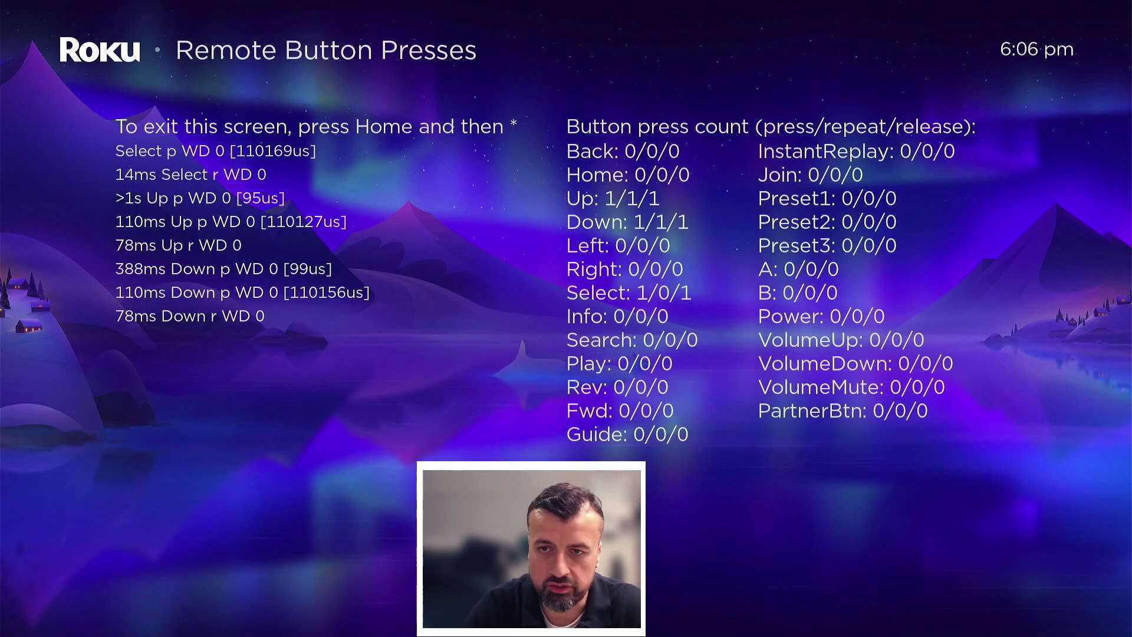
key(Left)
key(Right)
key(Up)
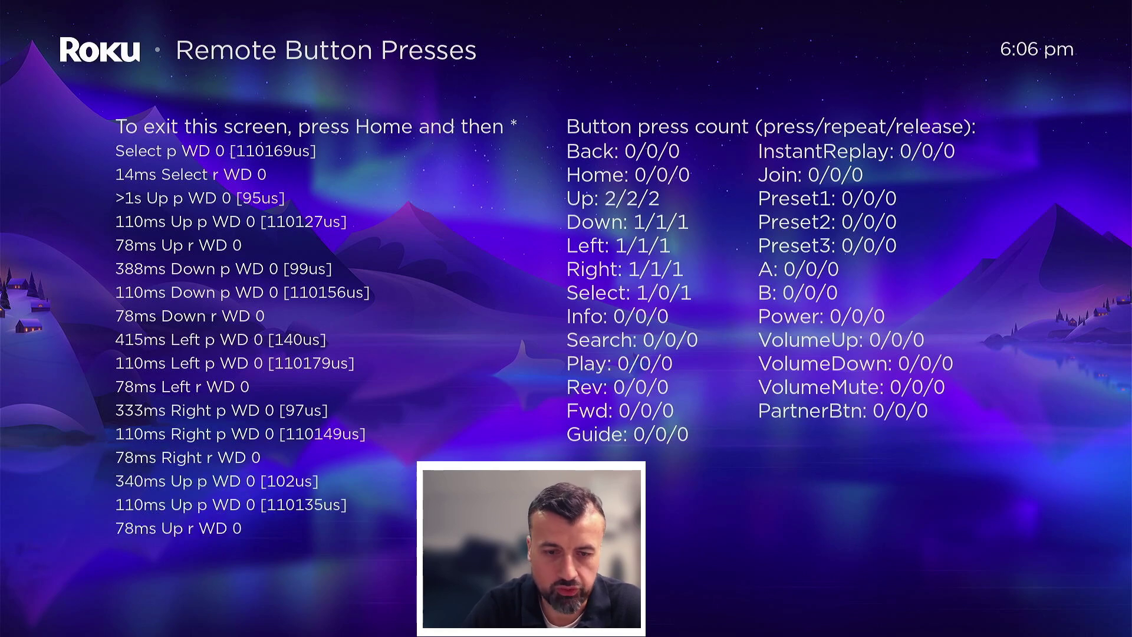
key(Search)
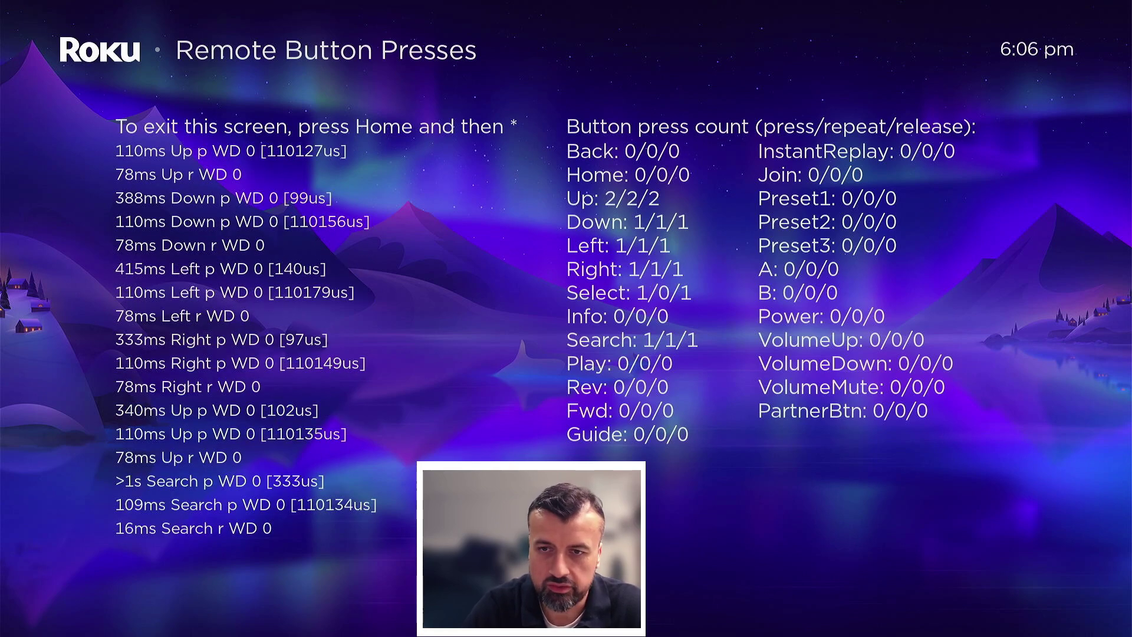
key(Play)
key(Info)
Log further Down, Left, Up, Select, Right, Left, Fwd and Play presses, then exit the log.
key(Down)
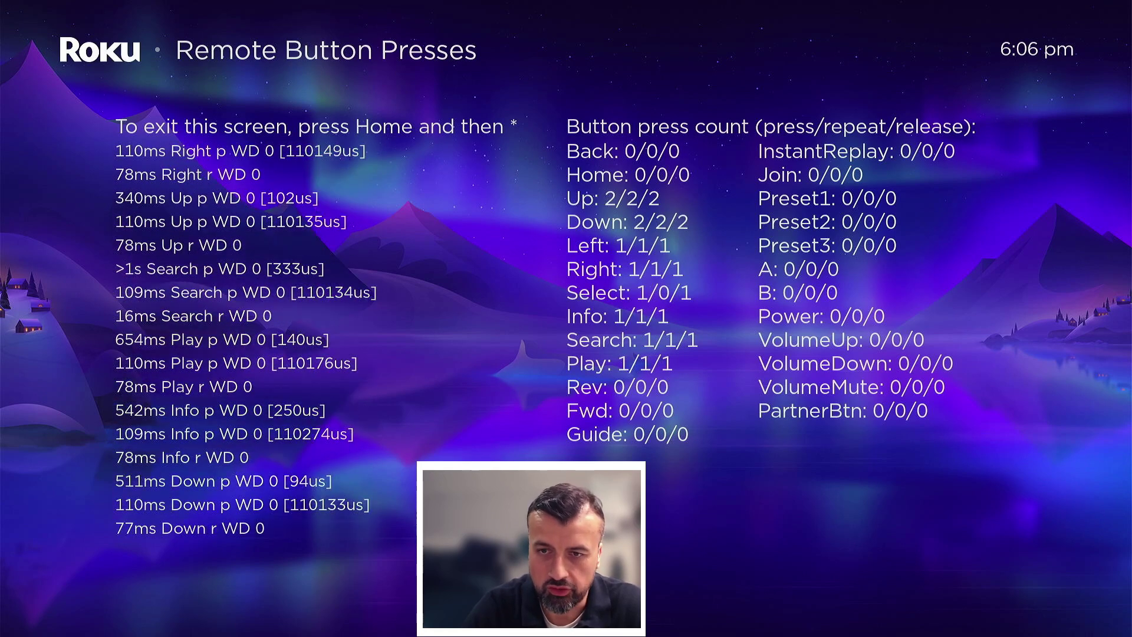
key(Left)
key(Up)
key(Return)
key(Right)
key(Left)
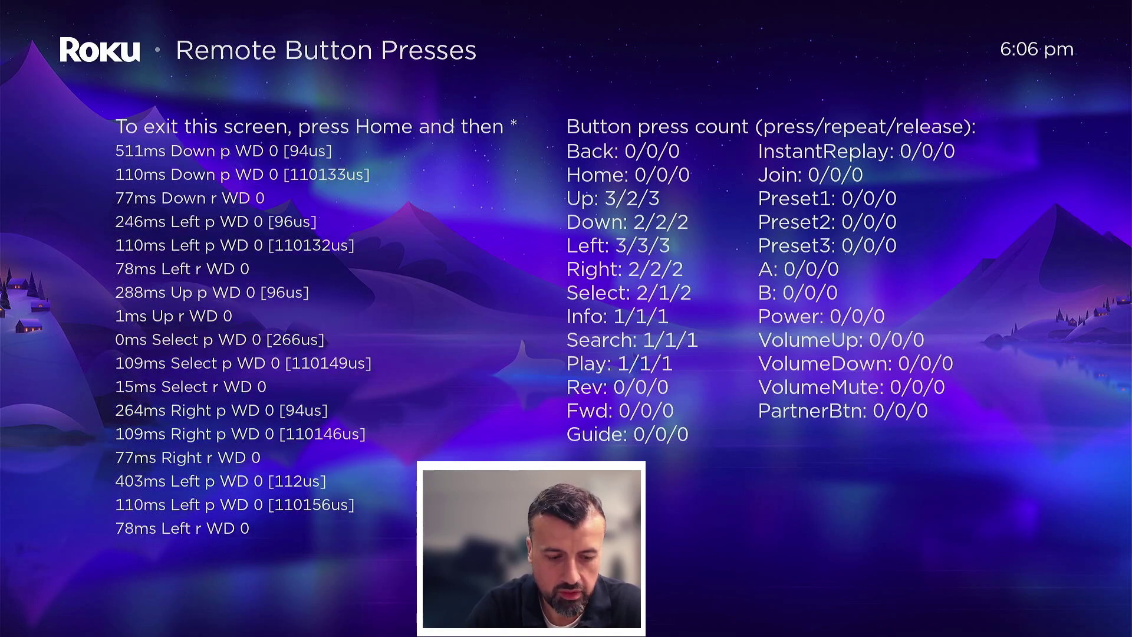
key(Fwd)
key(Play)
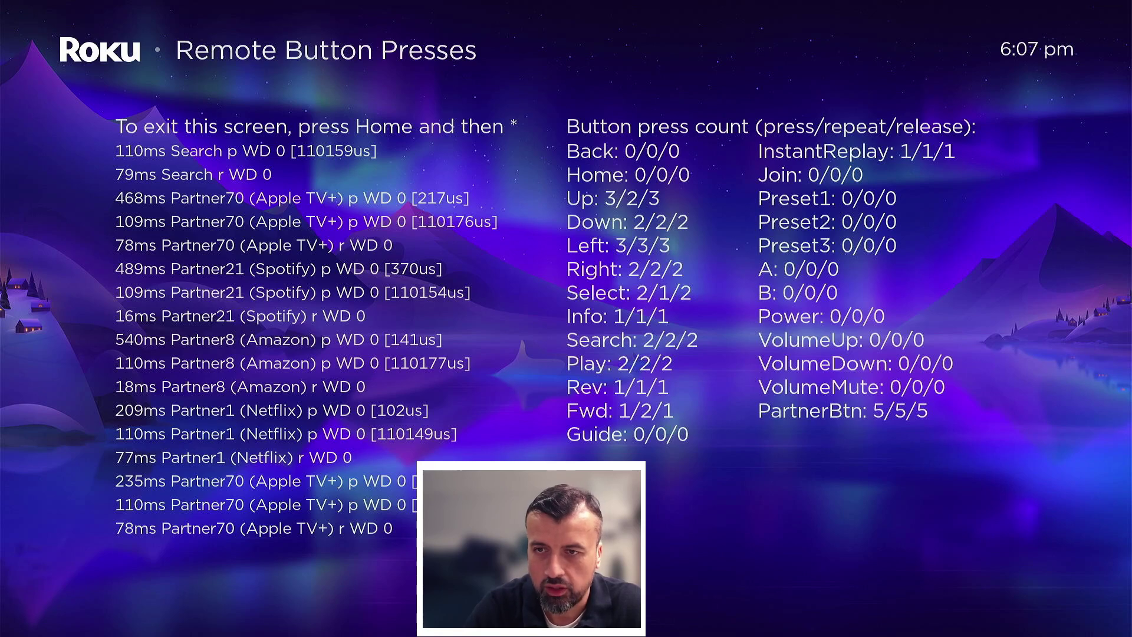
key(Home)
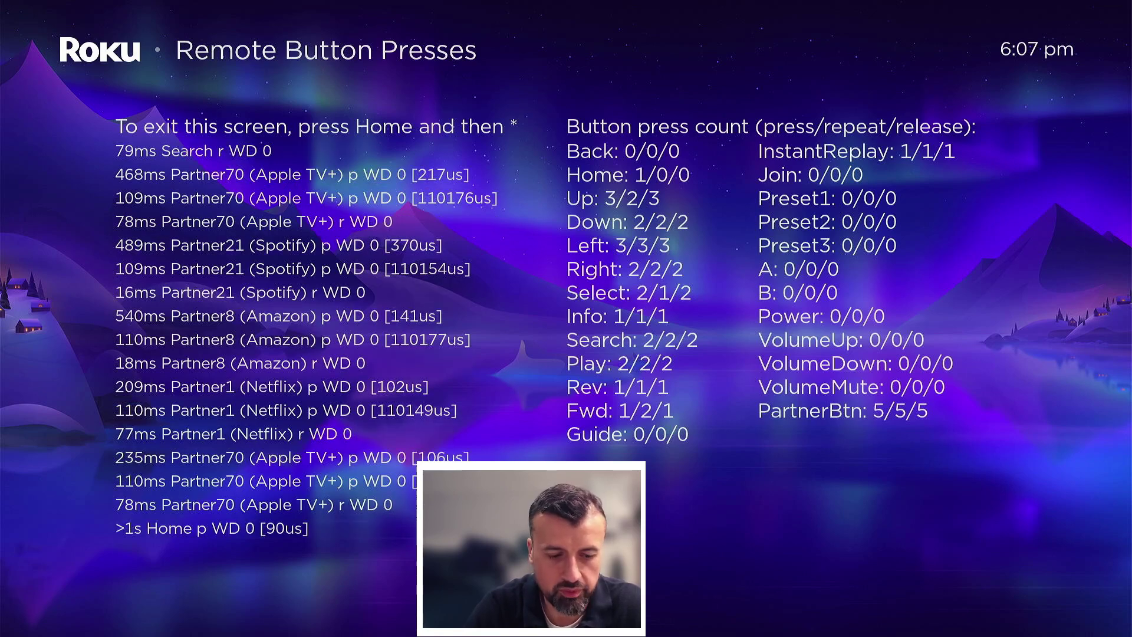
Disable and re-enable Fastboot, then cancel back and highlight Wireless Secret Screen.
key(Up)
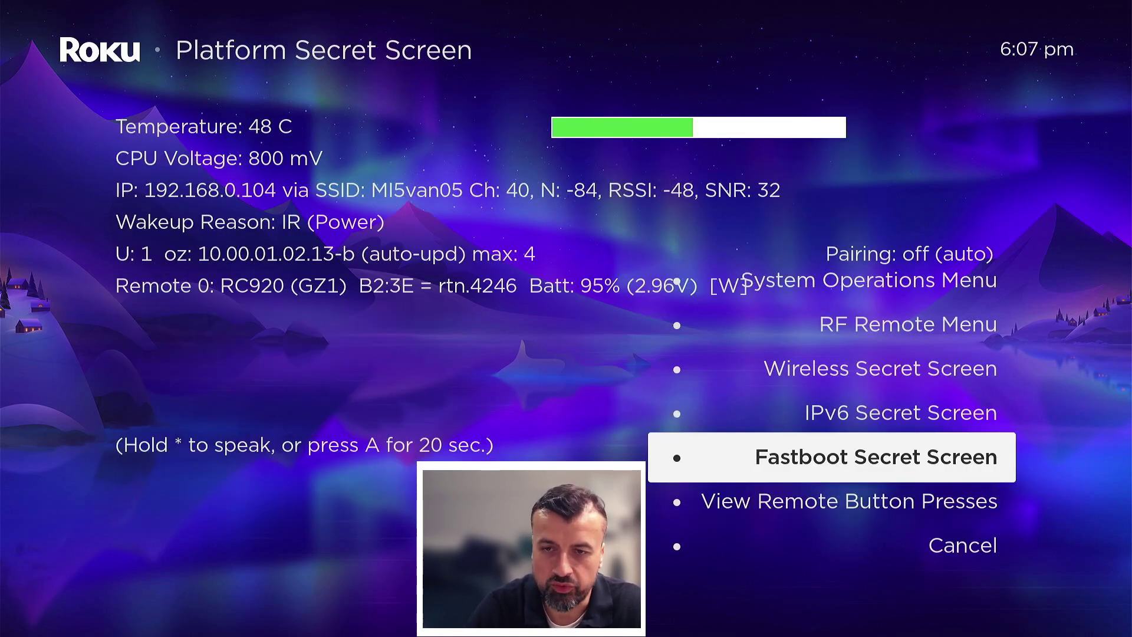
key(Return)
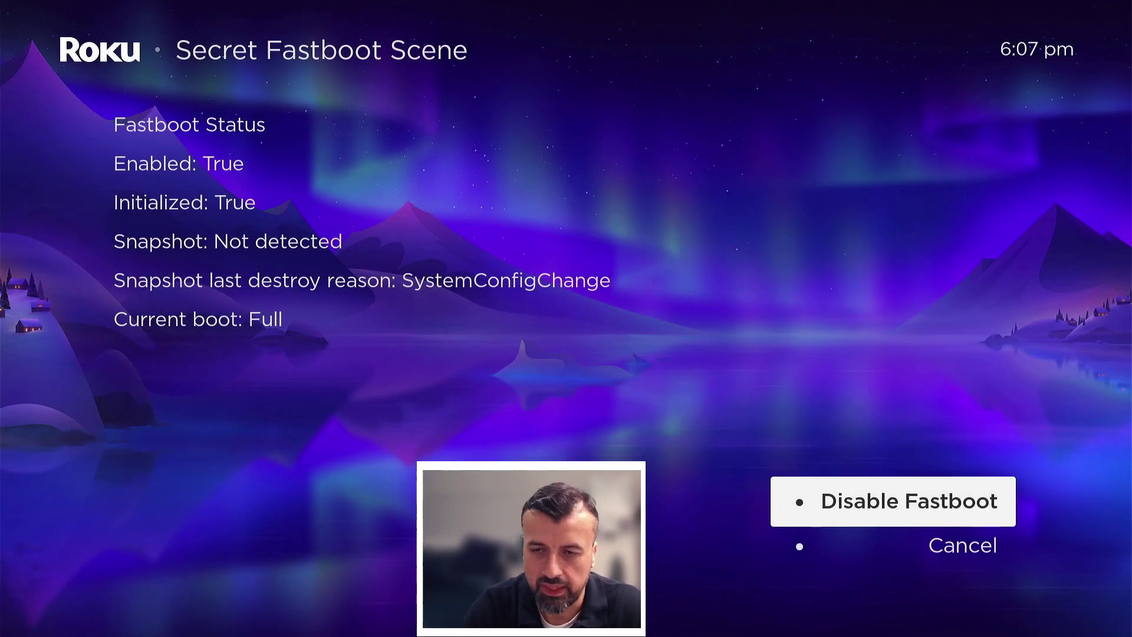
key(Return)
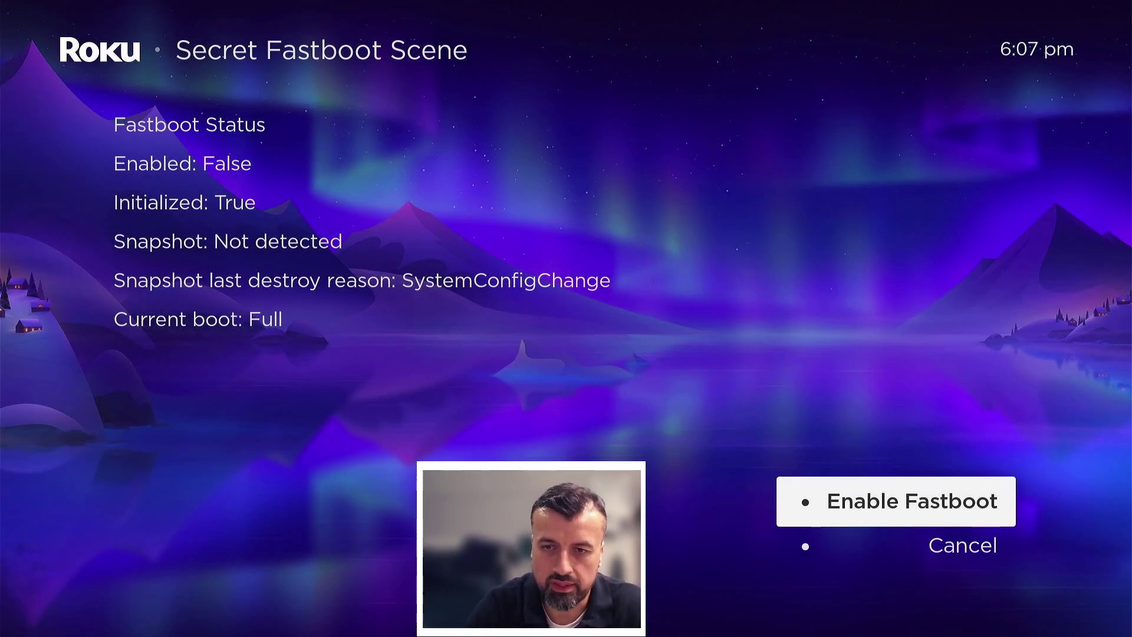
key(Return)
key(Down)
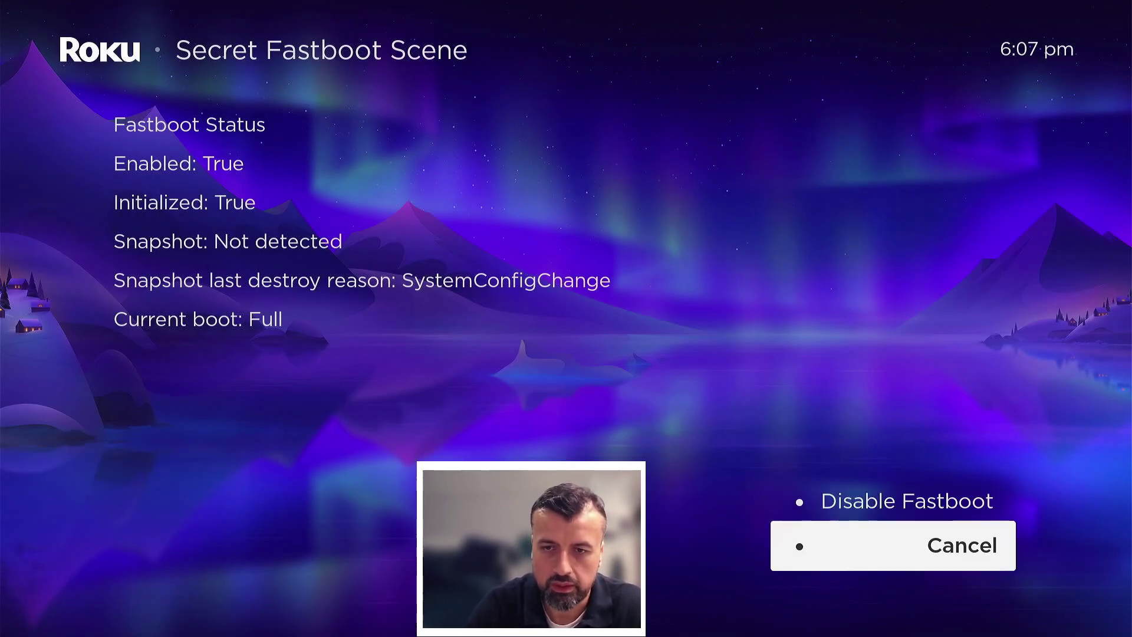
key(Return)
key(Up)
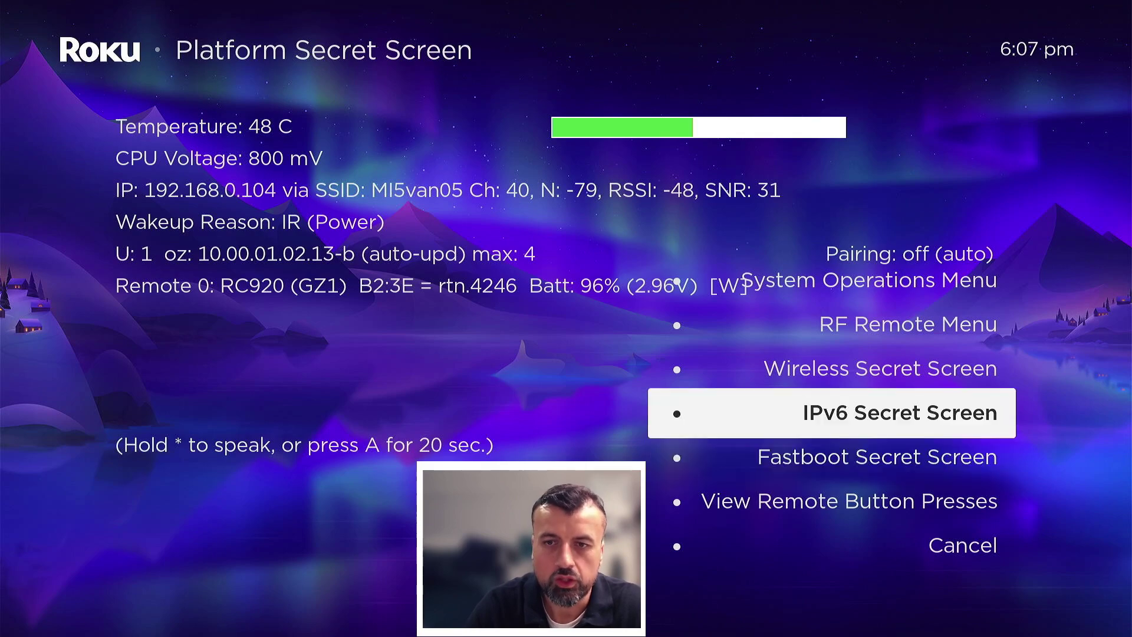
key(Up)
View the Wireless Secret Screen statistics (channel 40, RSSI -47 dBm), then back out.
key(Return)
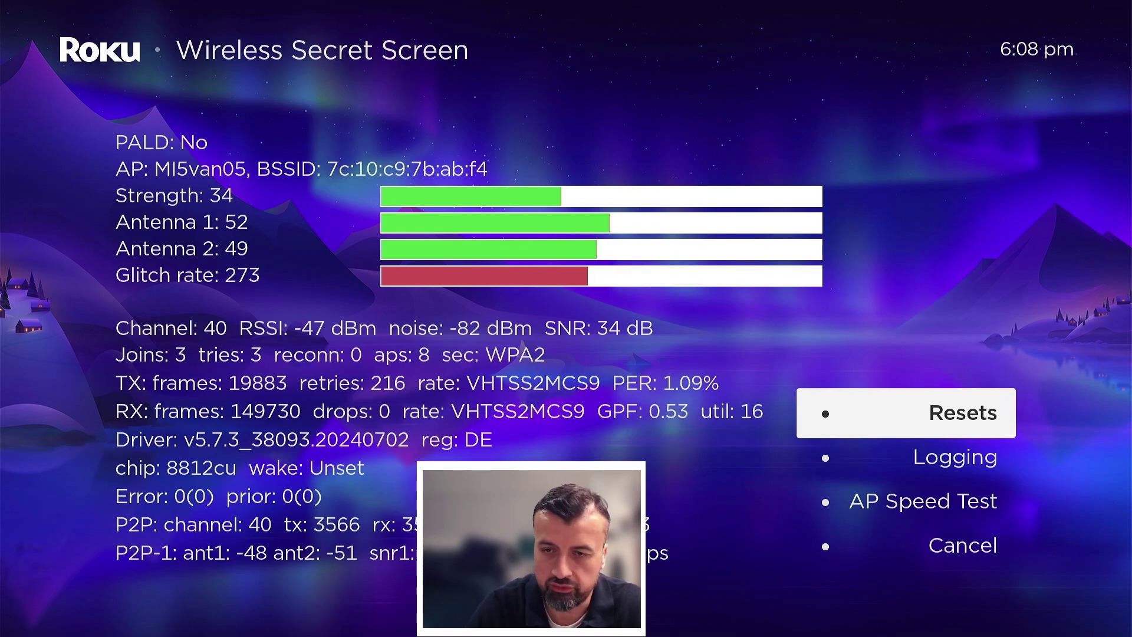
key(Escape)
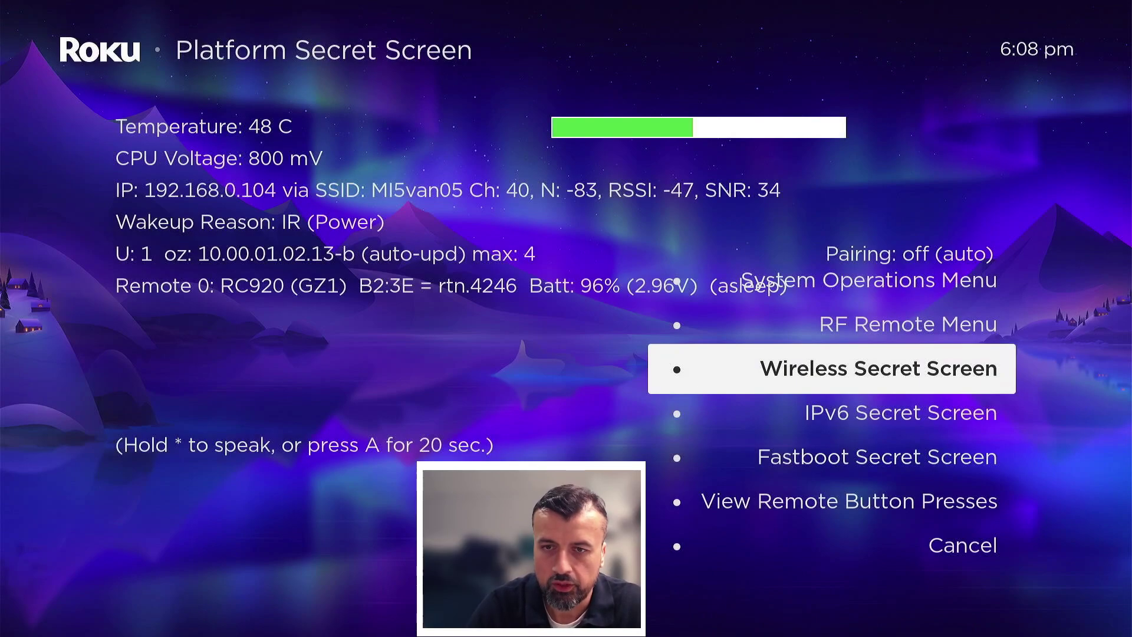
Open the RF Remote Menu and look into the OTA Update Menu before returning.
key(Up)
key(Return)
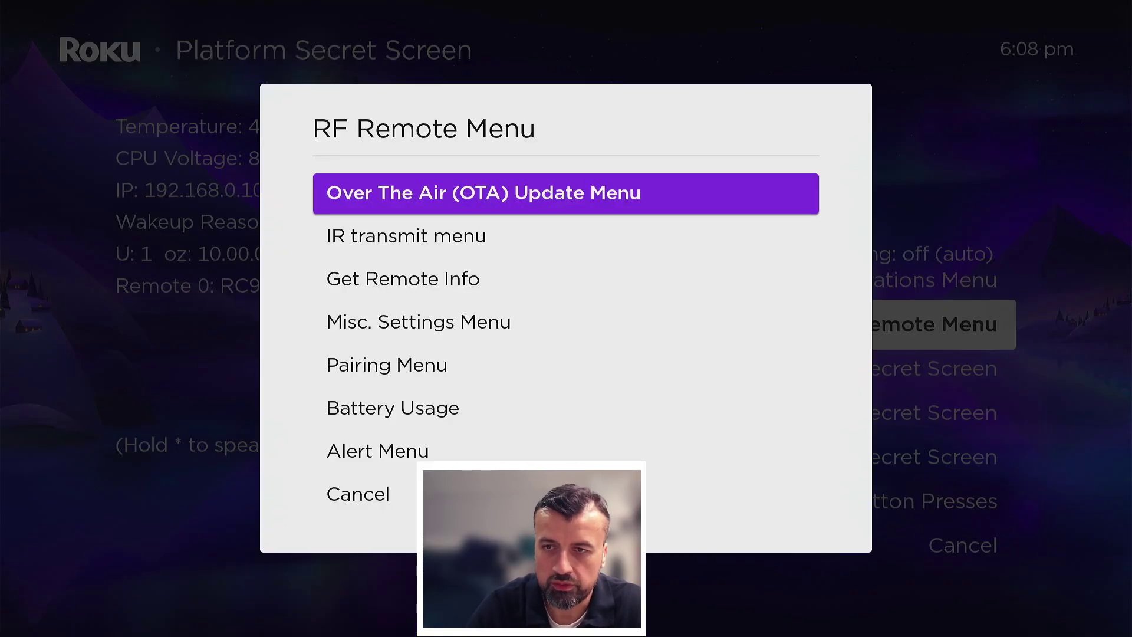
key(Down)
key(Down)
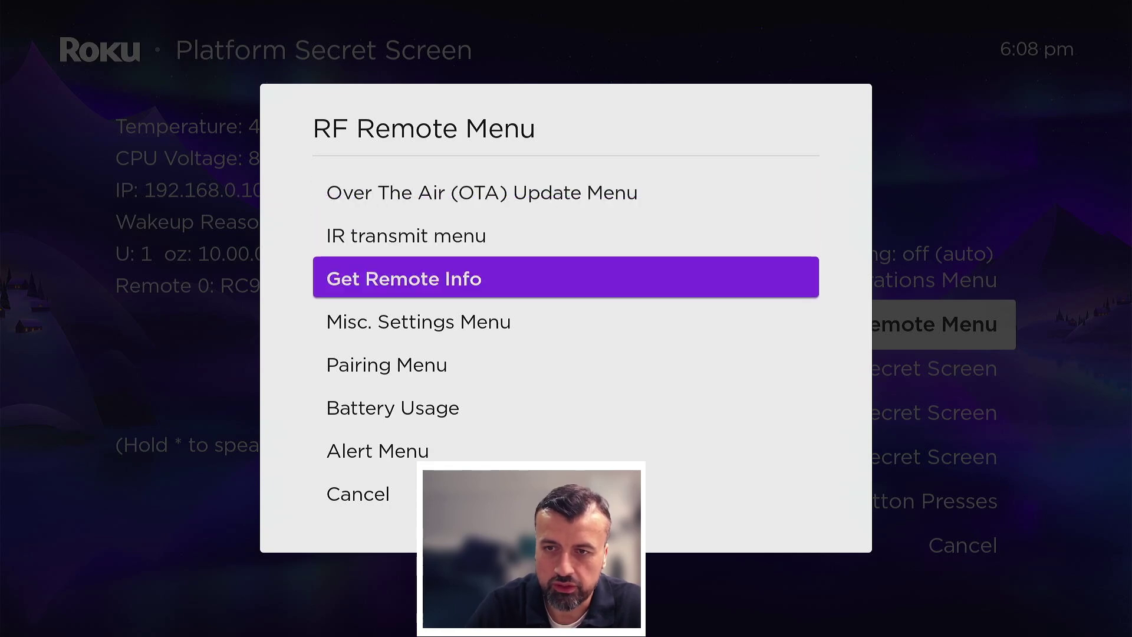
key(Up)
key(Up)
key(Return)
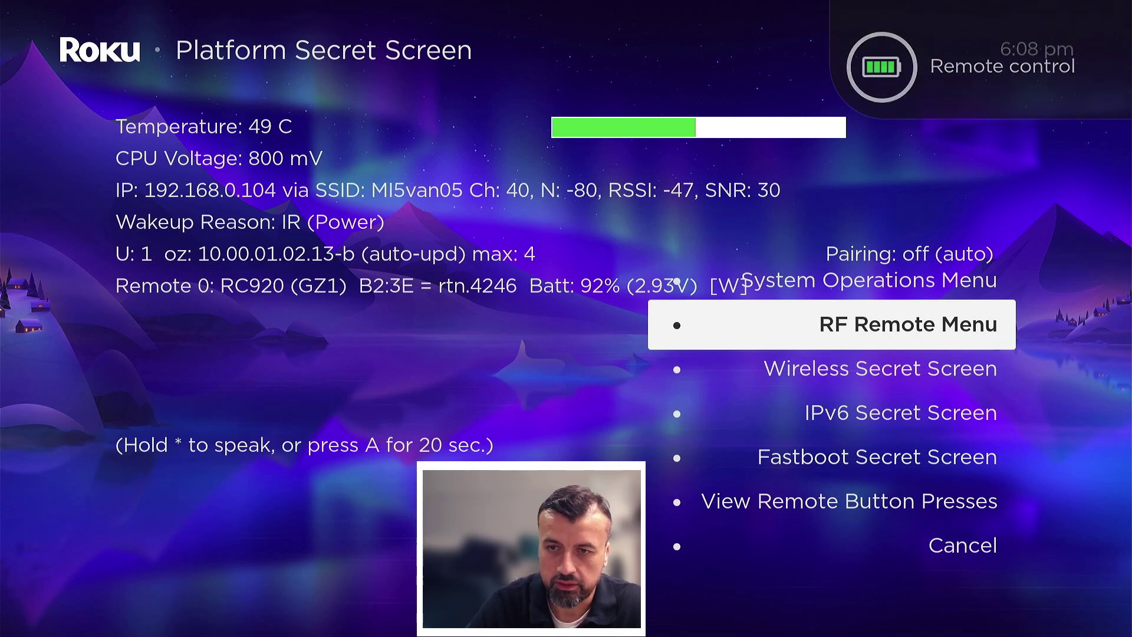
key(Return)
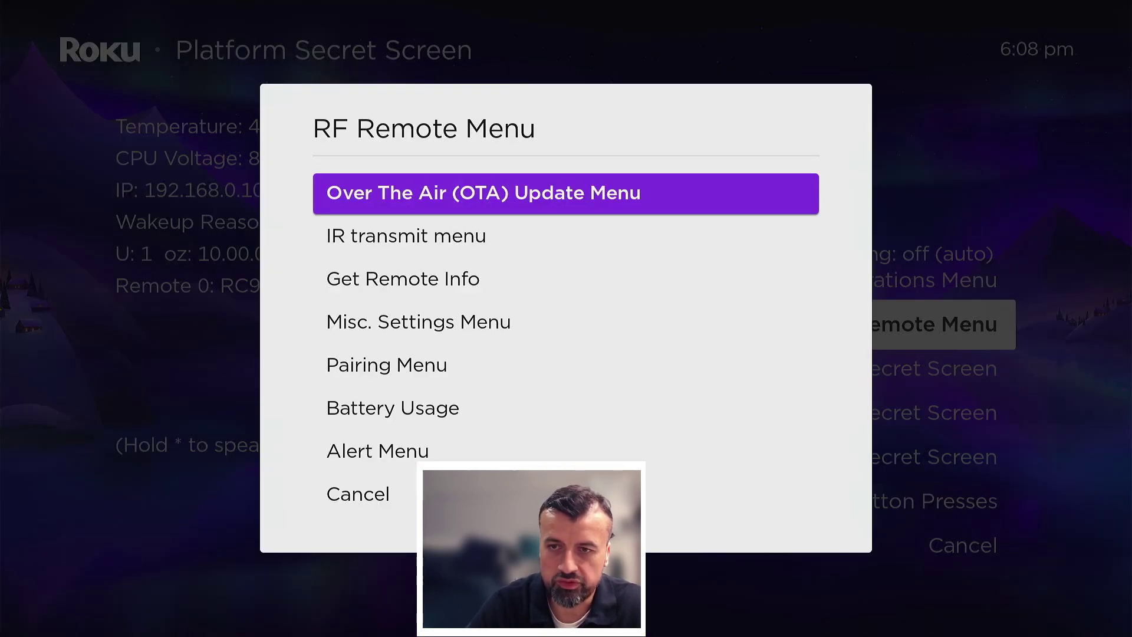
Open the Misc. Remote Settings Menu and browse its options such as Forget All Remotes.
key(Down)
key(Down)
key(Down)
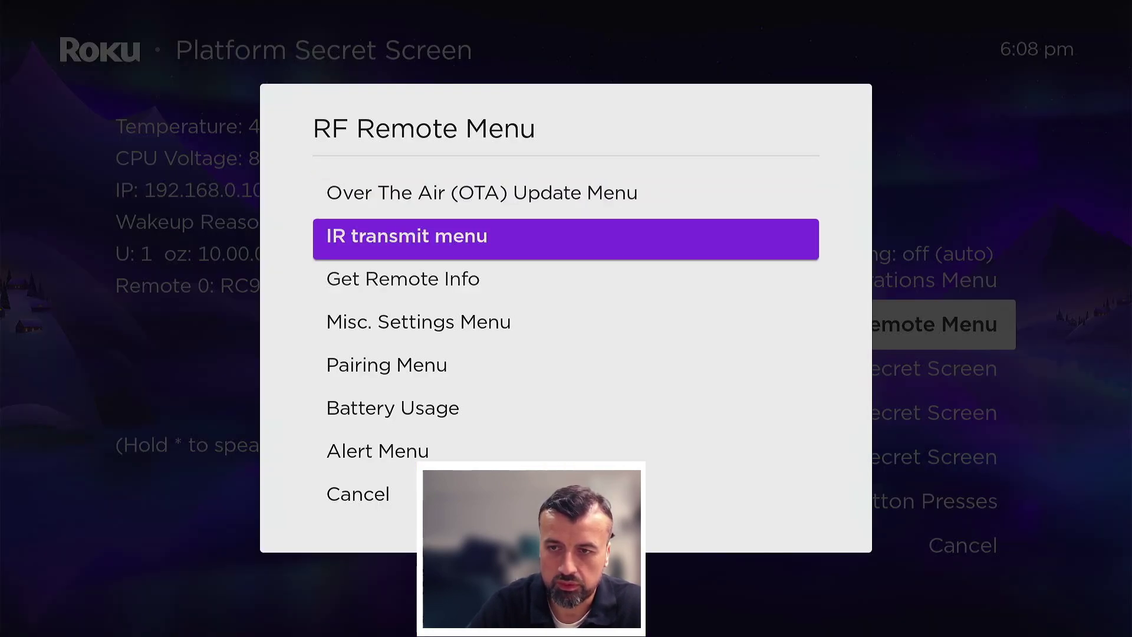
key(Return)
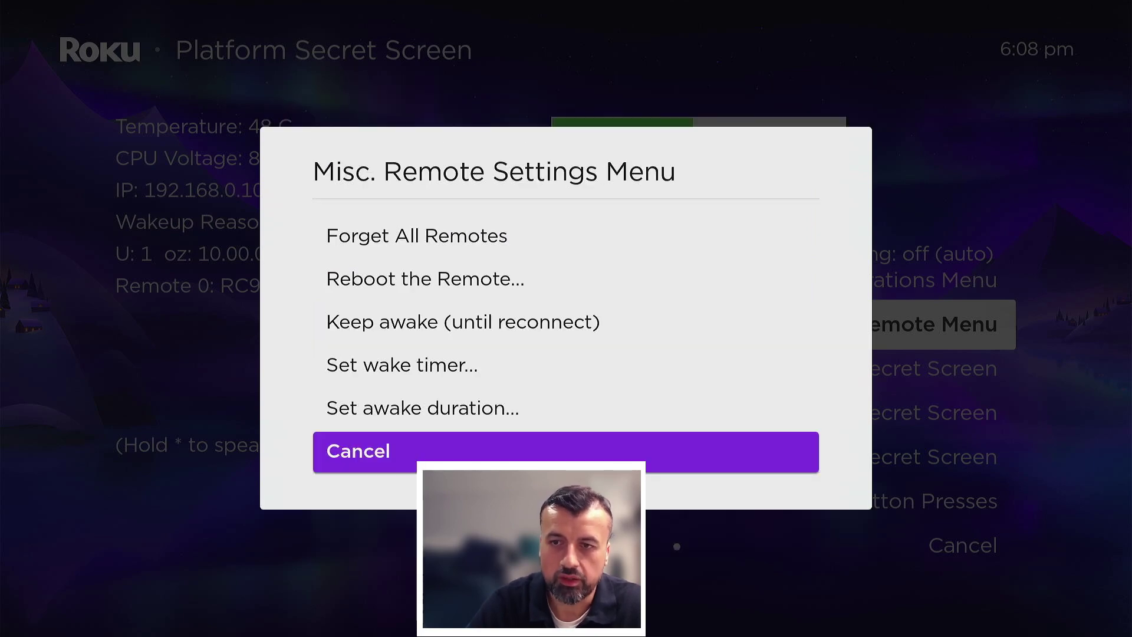
key(Up)
key(Up)
key(Up)
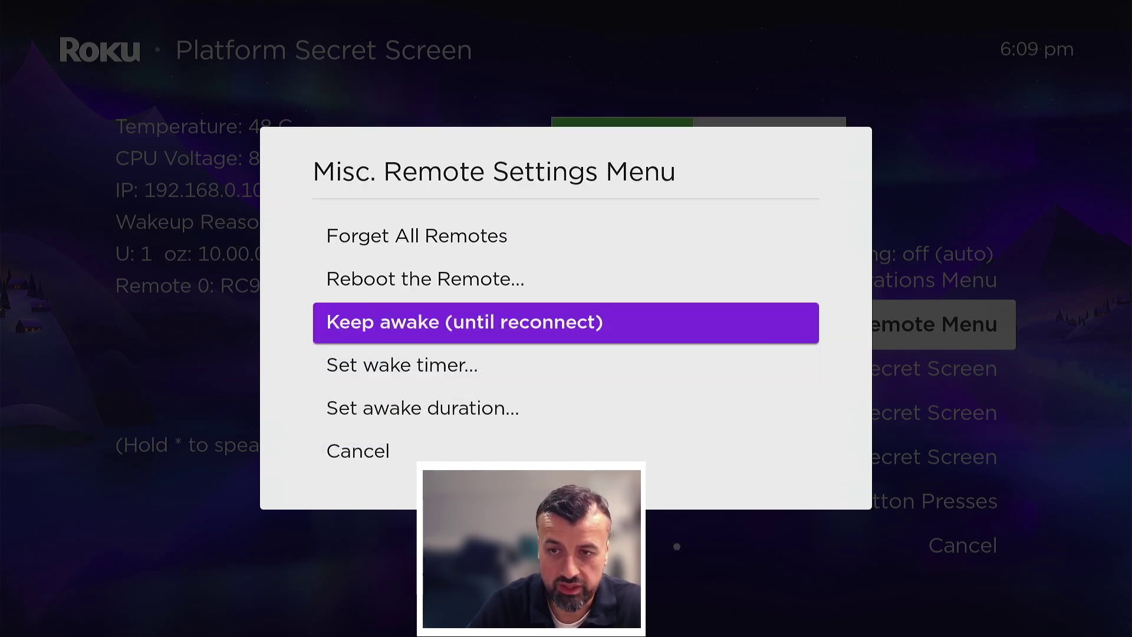
key(Down)
key(Down)
key(Up)
key(Up)
key(Up)
key(Up)
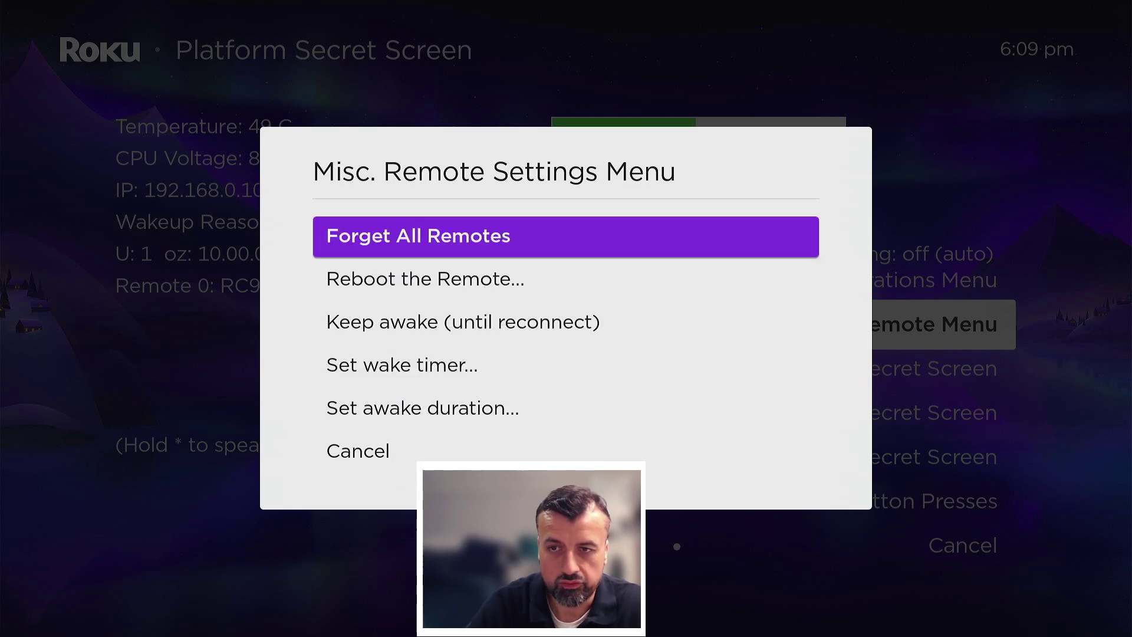
key(Down)
key(Down)
key(Down)
key(Down)
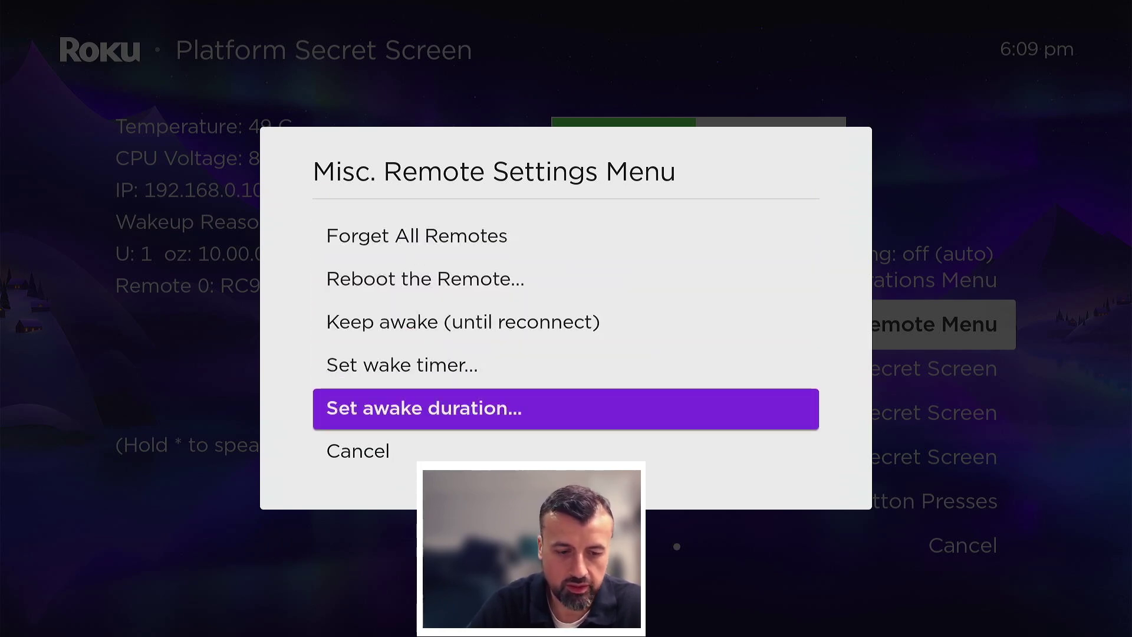
Enable the FPS display overlay from System Operations > Display Menu.
key(Escape)
key(Up)
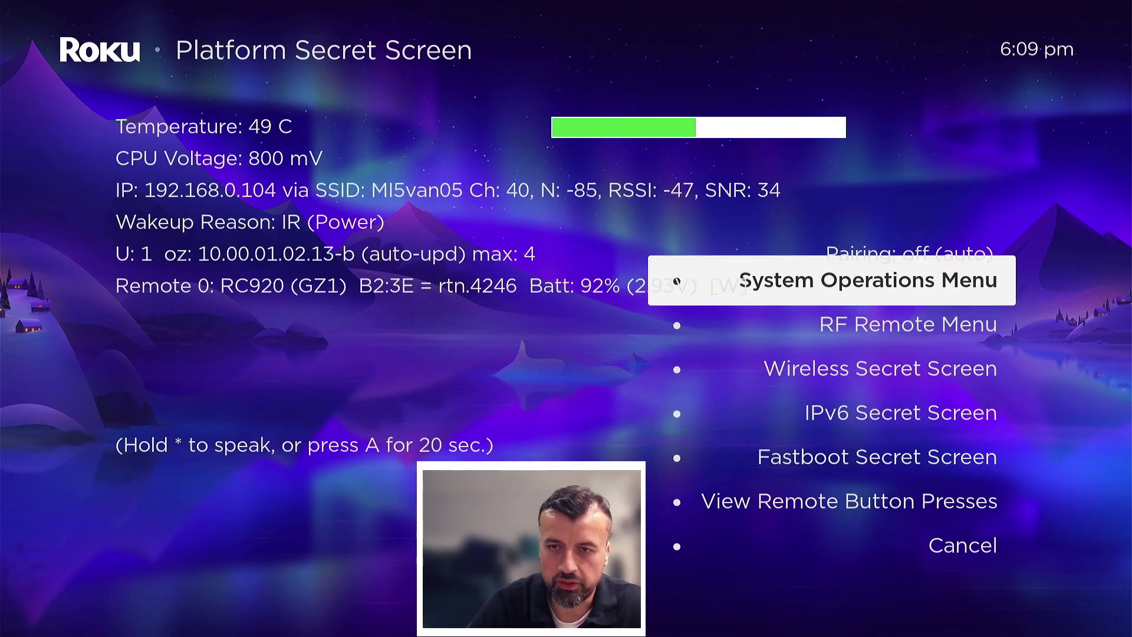
key(Return)
key(Up)
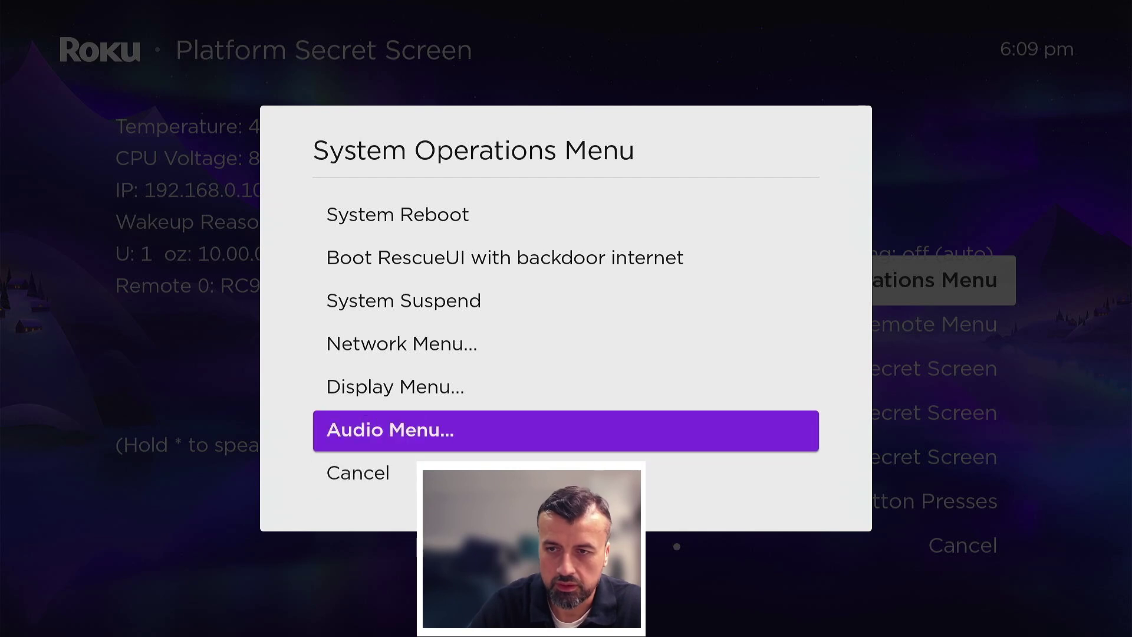
key(Up)
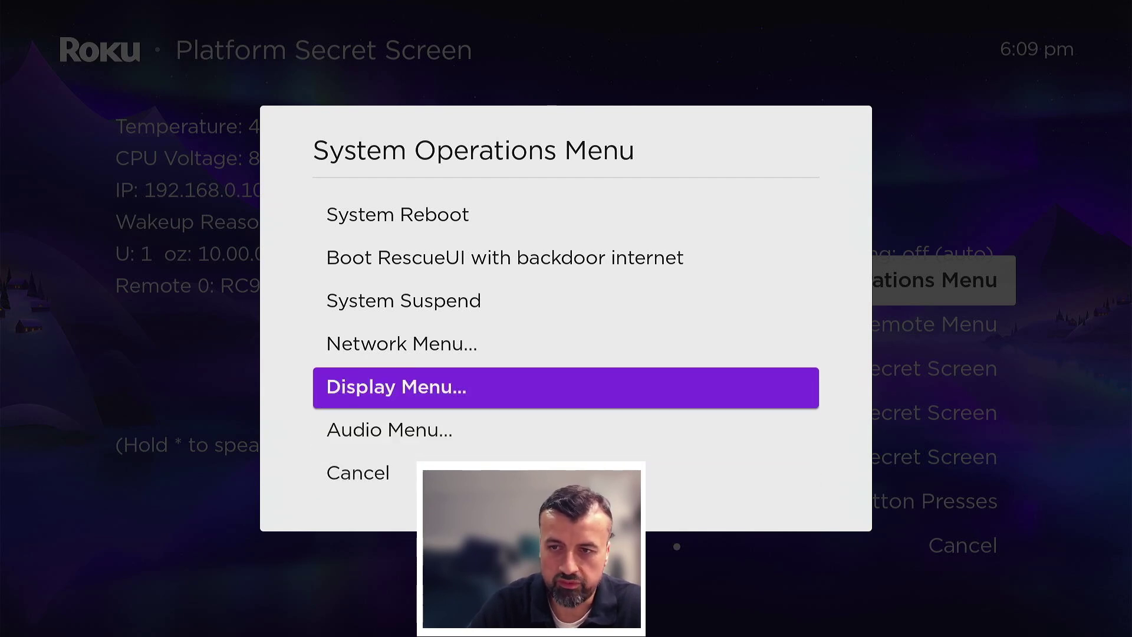
key(Return)
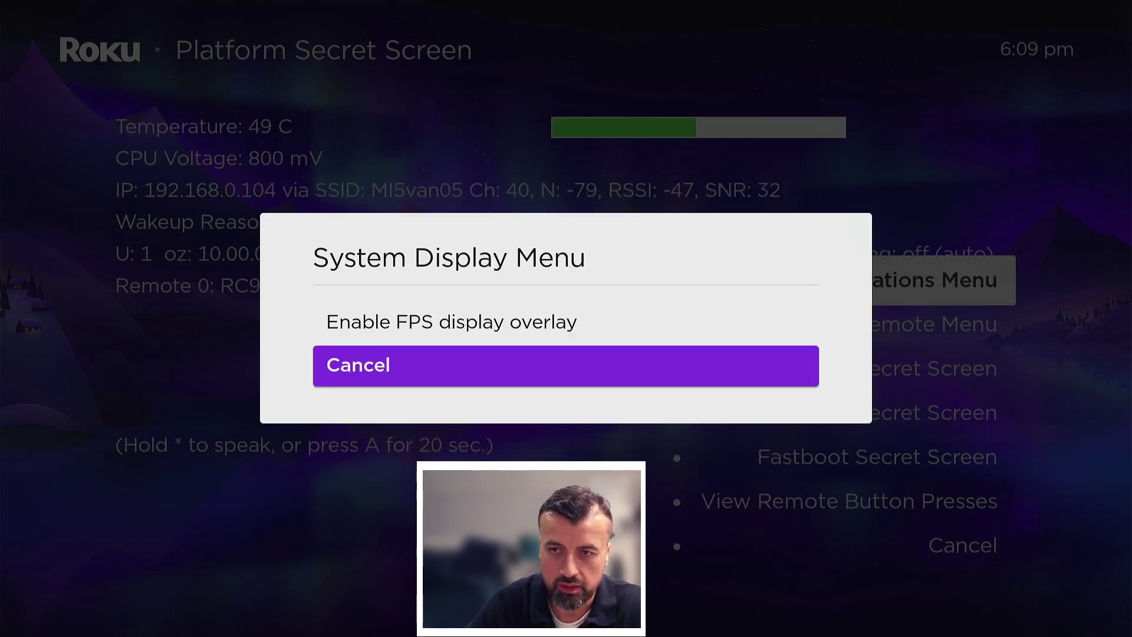
key(Up)
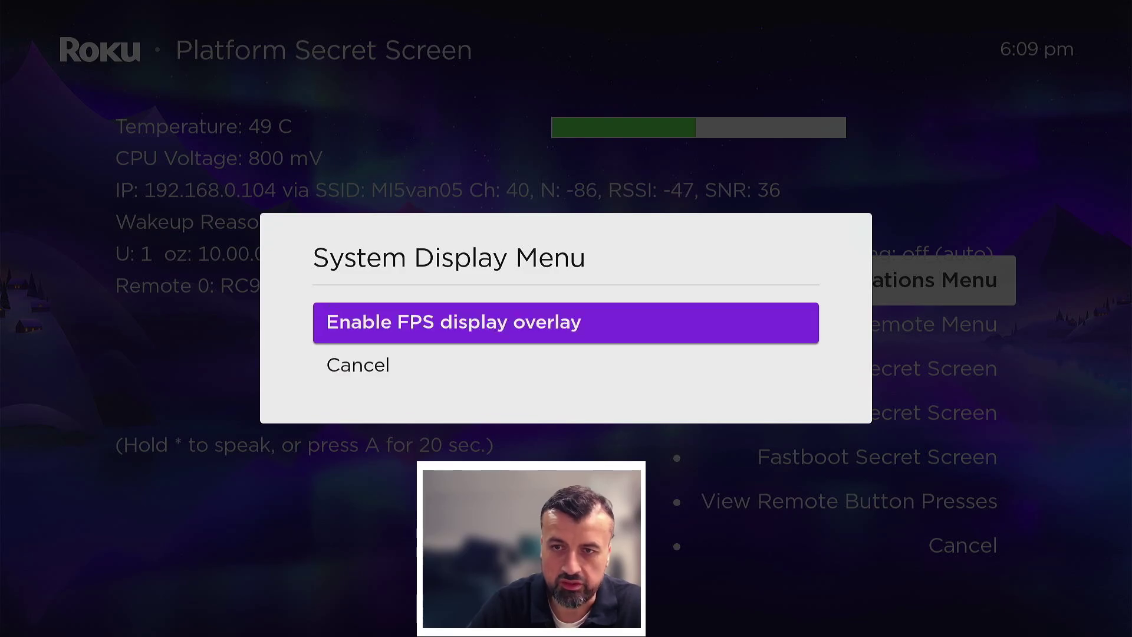
key(Return)
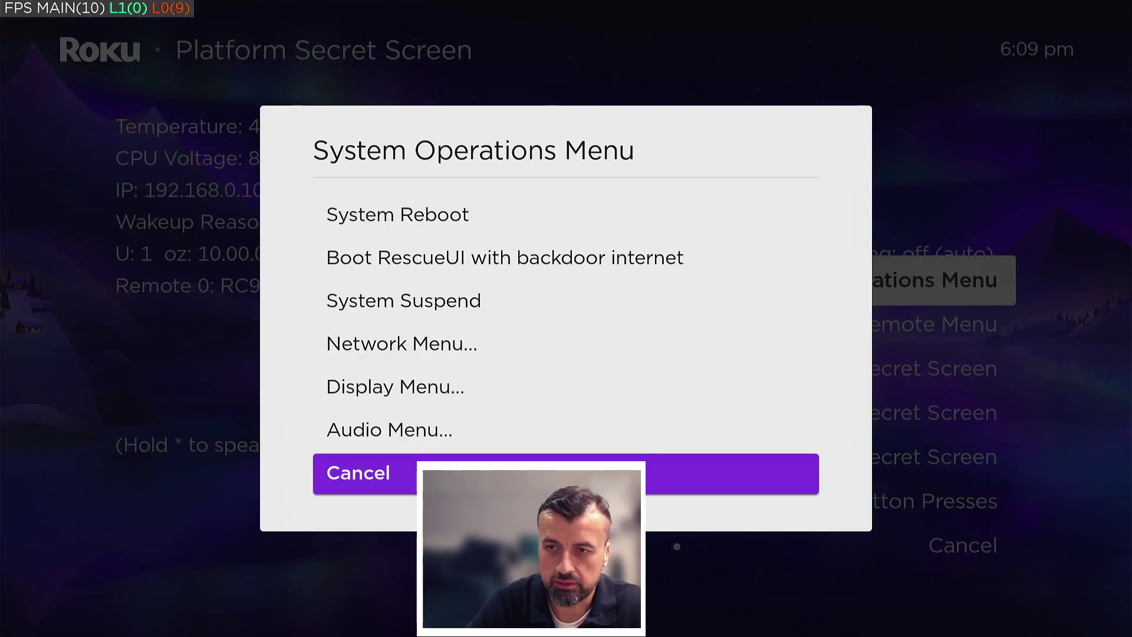
Browse the System Audio Menu options, including the 1KHz tone, toward Cancel.
key(Up)
key(Return)
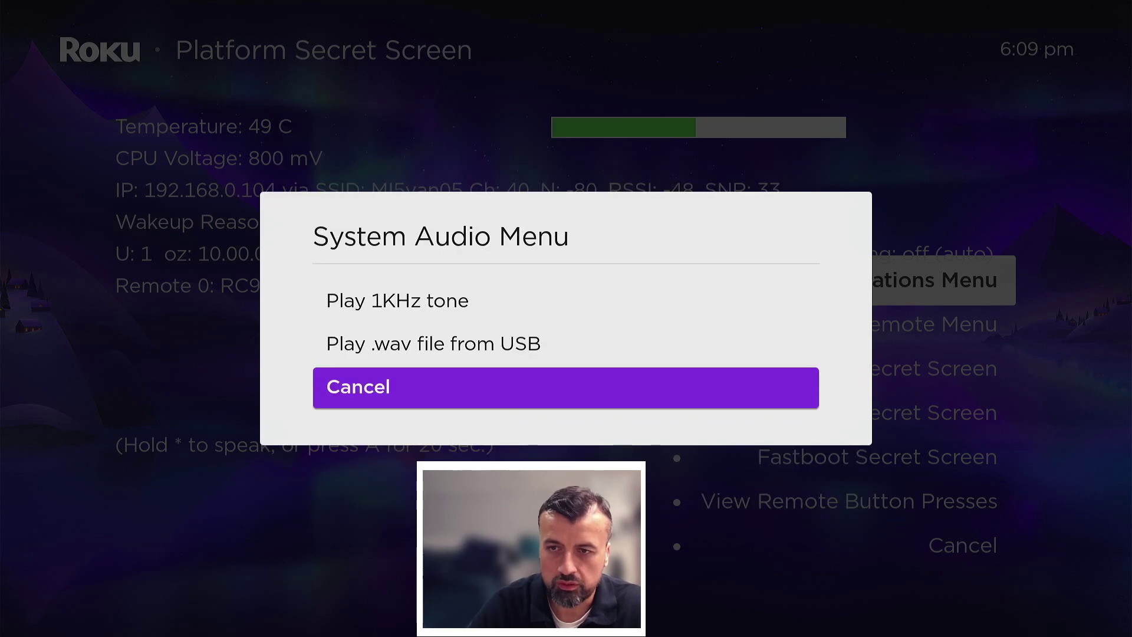
key(Up)
key(Up)
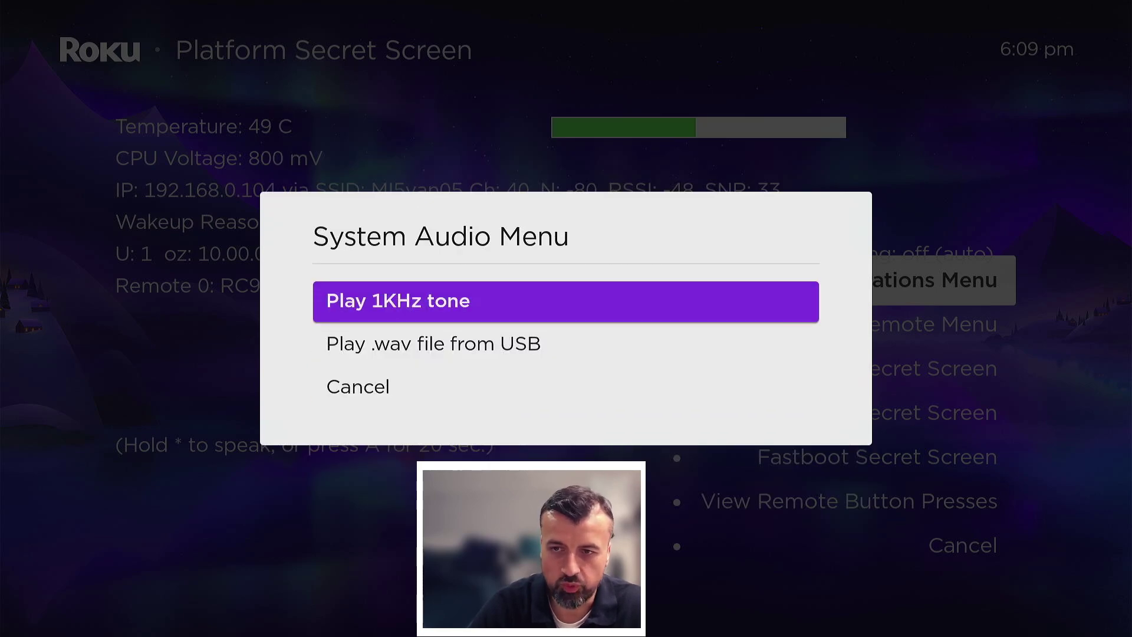
key(Down)
key(Down)
Leave the System Audio Menu and highlight System Reboot in the System Operations Menu.
key(Return)
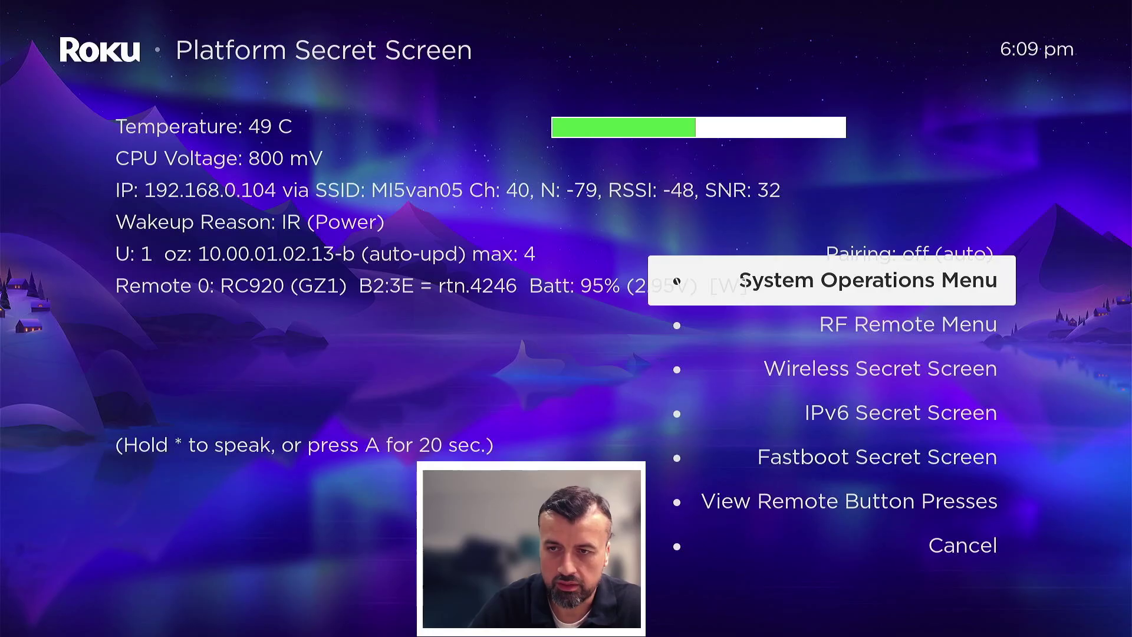
key(Return)
key(Up)
key(Up)
key(Up)
key(Up)
key(Up)
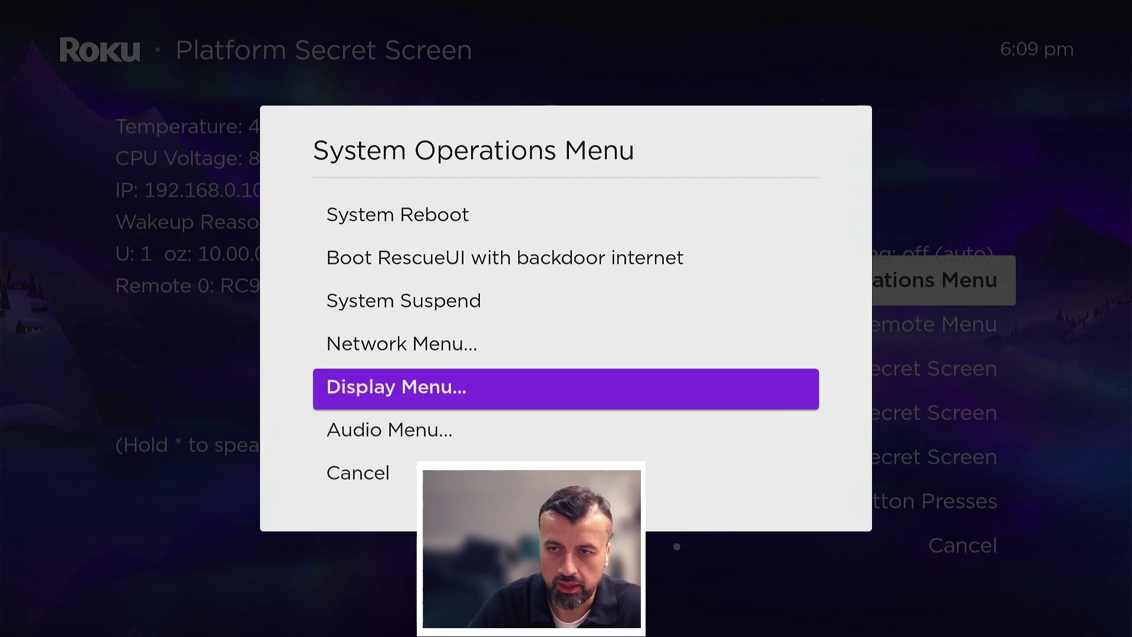
key(Up)
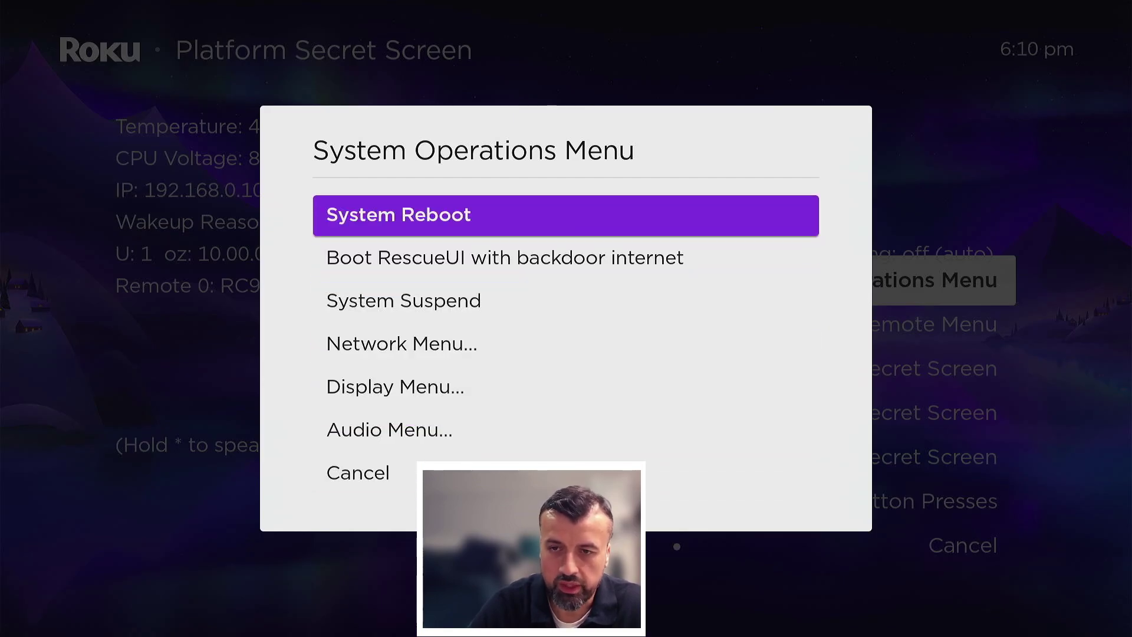